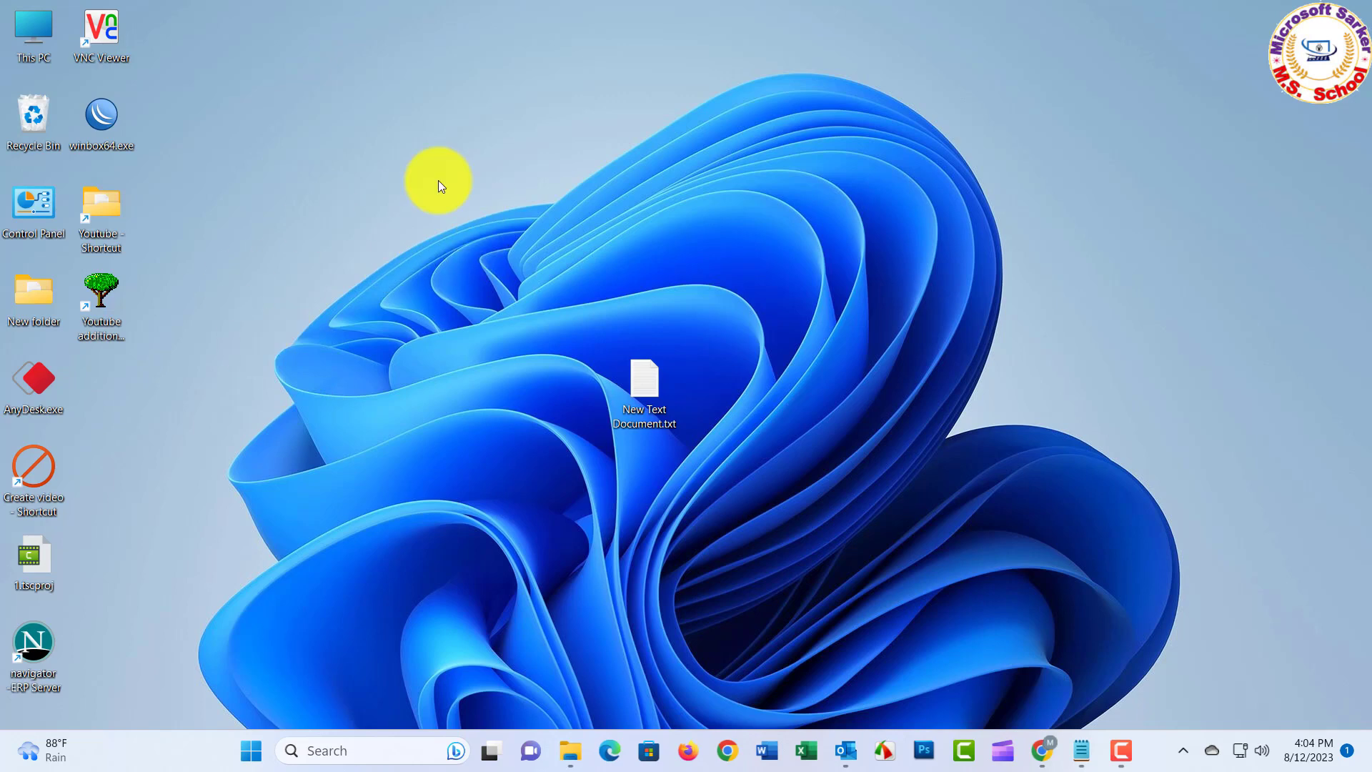
# Switch Storage Sense on in Settings > System > Storage for Local Disk (C:).
pyautogui.click(251, 752)
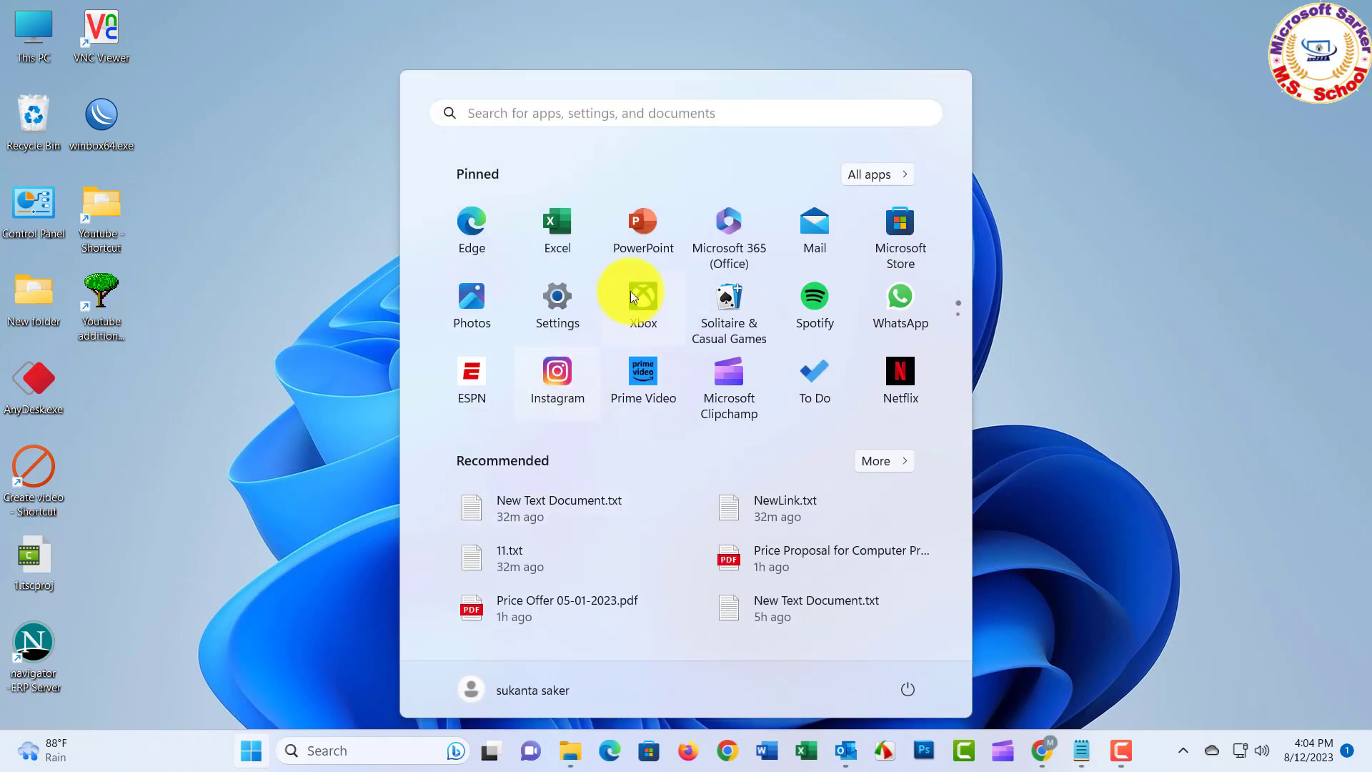
pyautogui.click(559, 309)
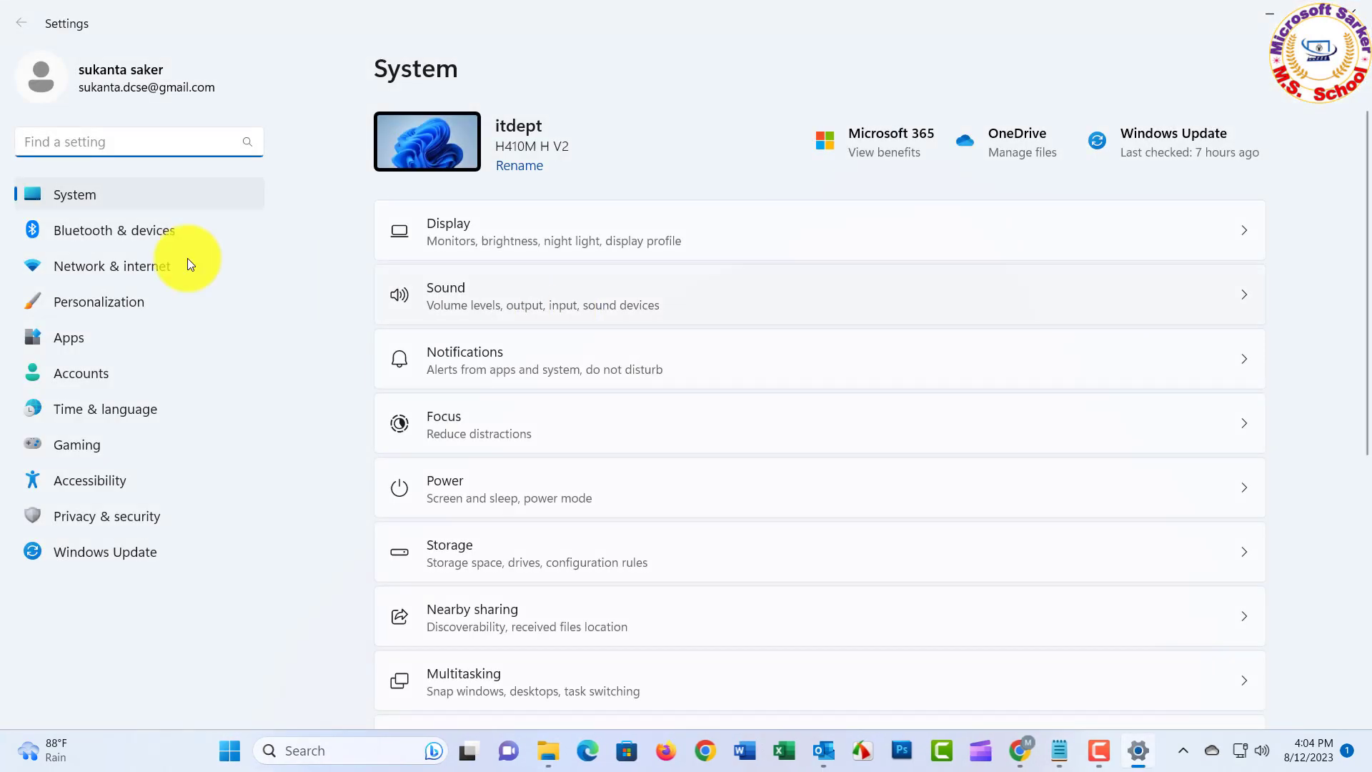
pyautogui.click(51, 187)
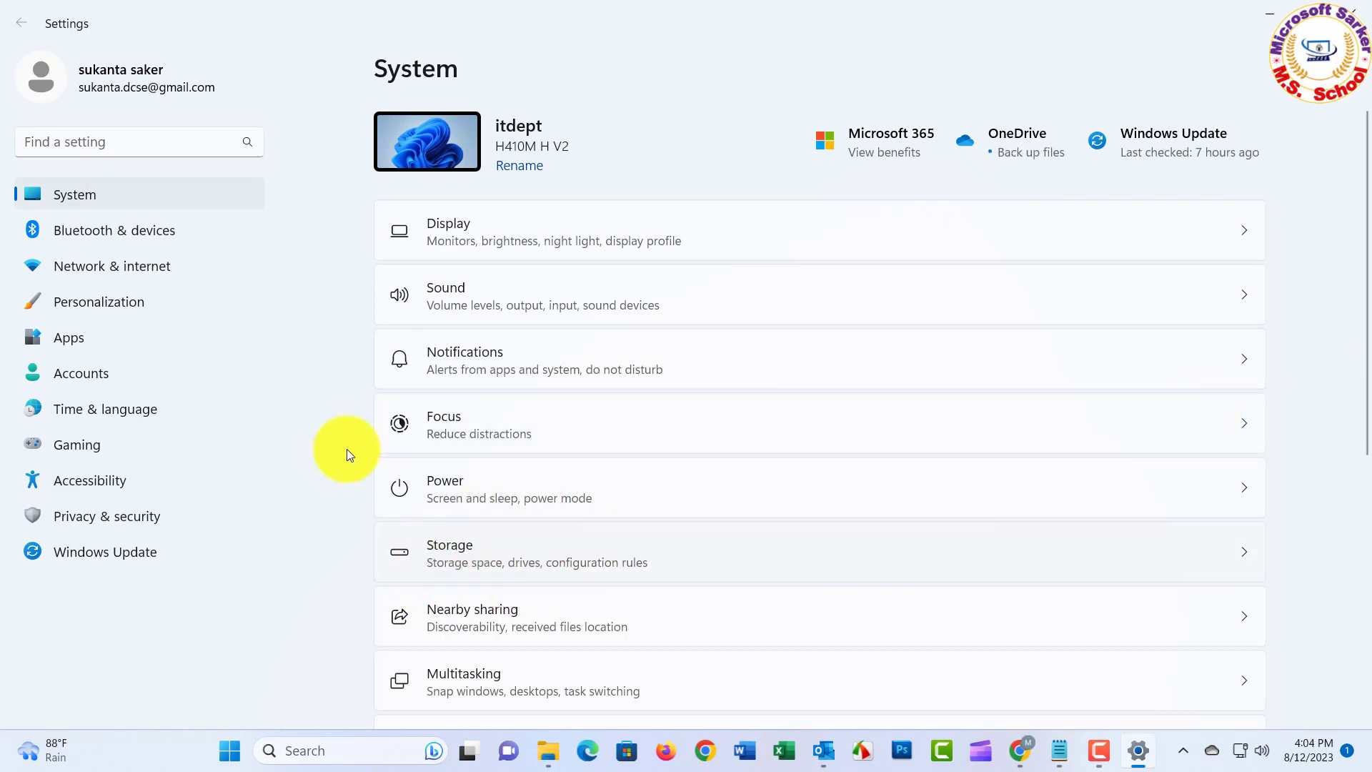
pyautogui.click(433, 548)
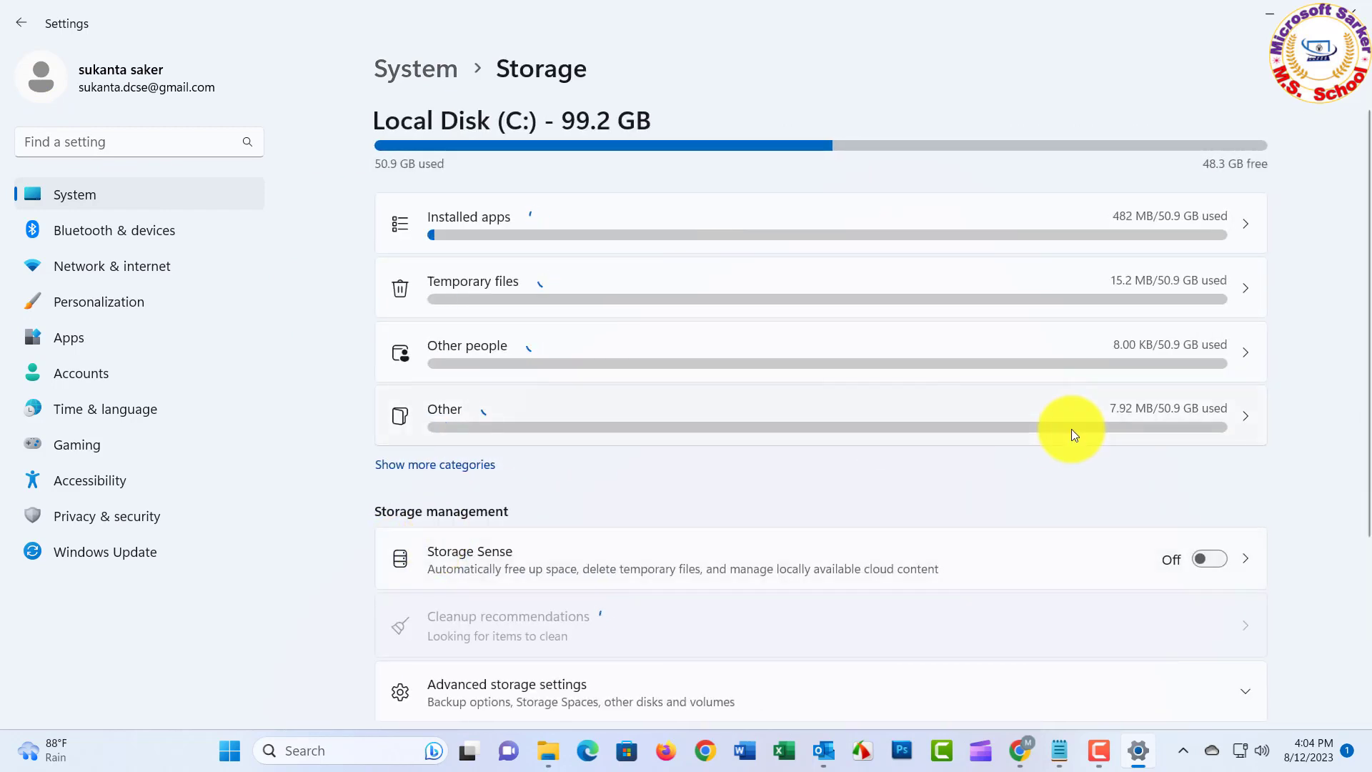
pyautogui.scroll(-2, 1070, 430)
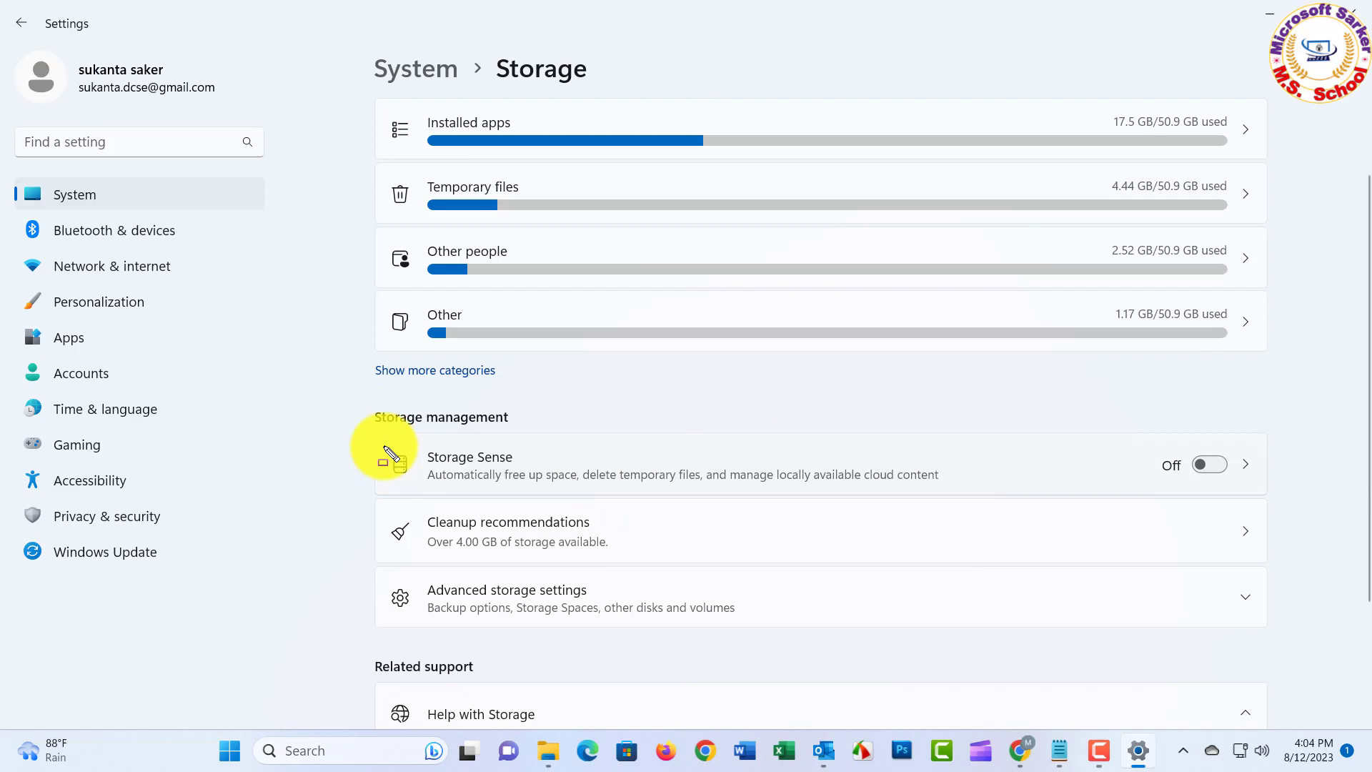
pyautogui.moveTo(379, 436); pyautogui.dragTo(589, 499)
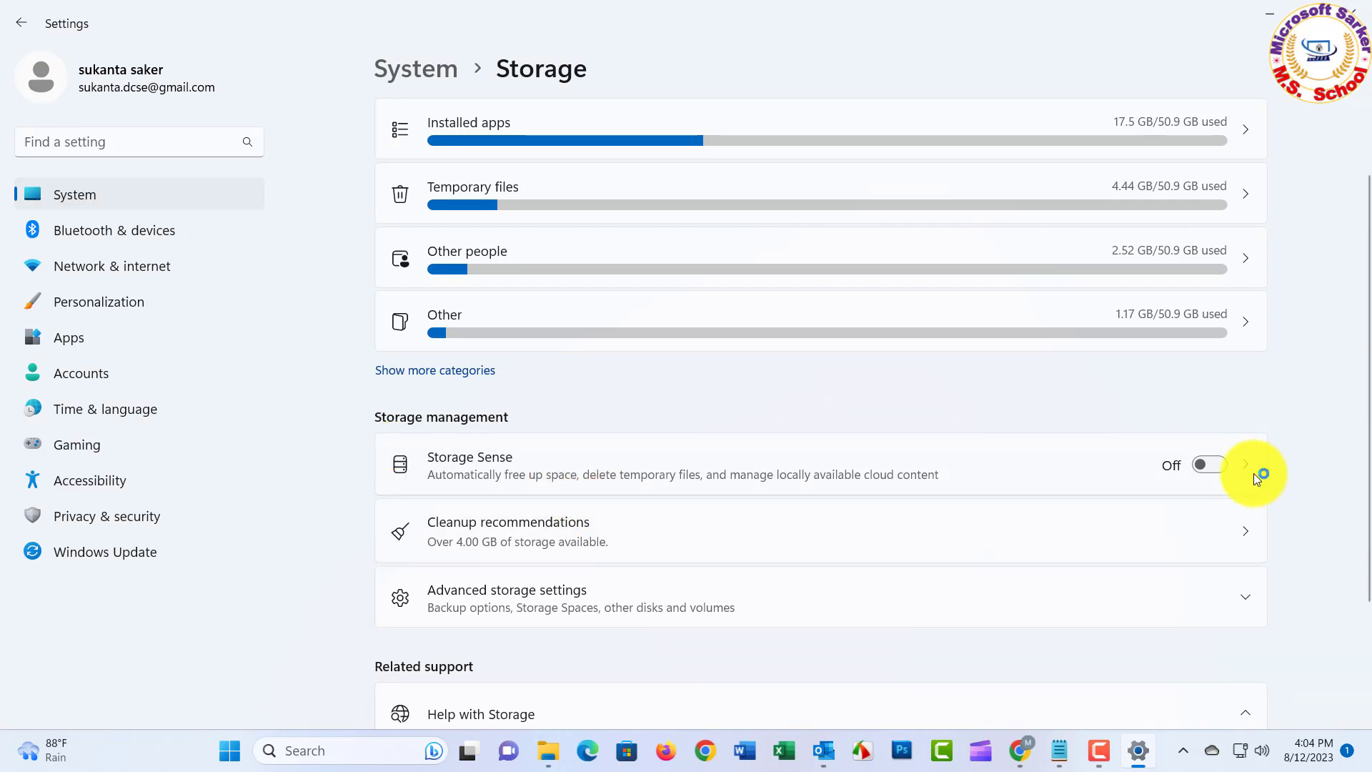
pyautogui.click(1217, 464)
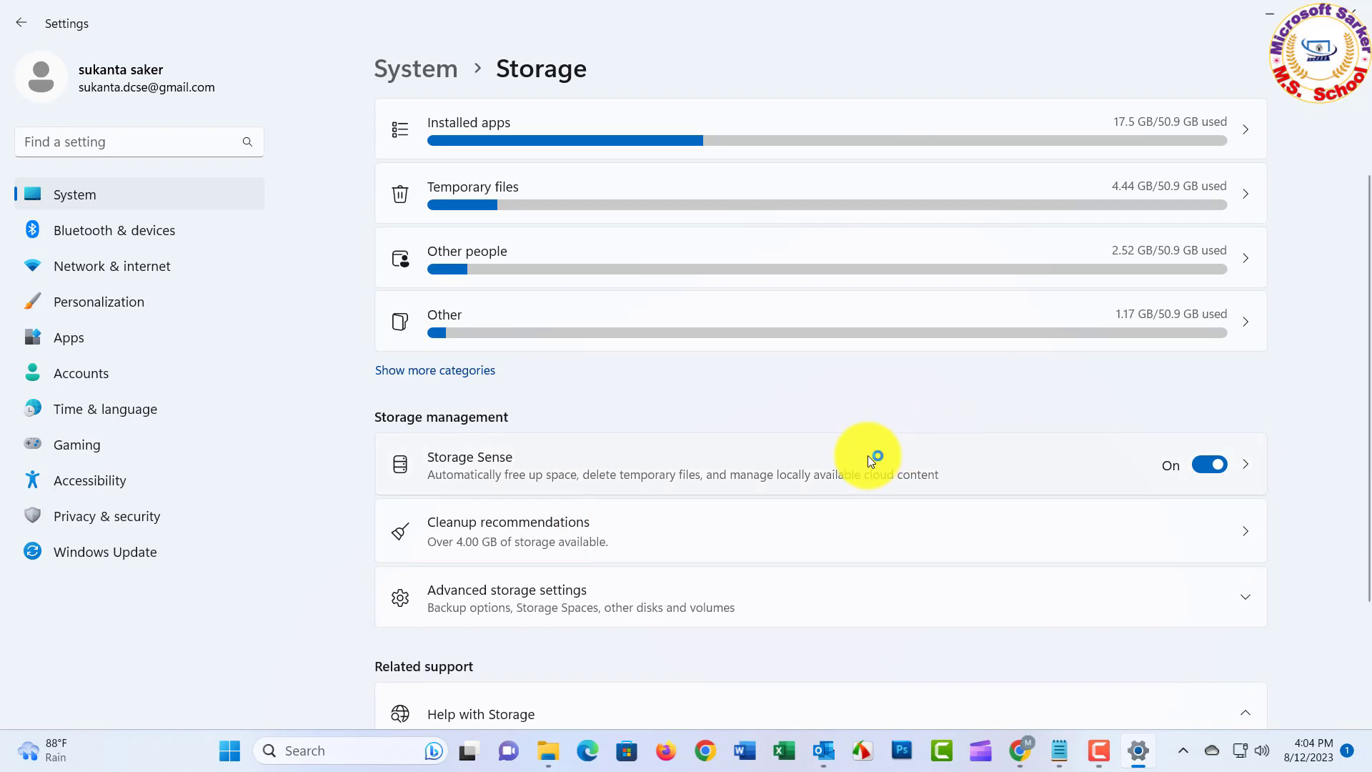
pyautogui.scroll(-1, 868, 456)
pyautogui.scroll(-1, 867, 456)
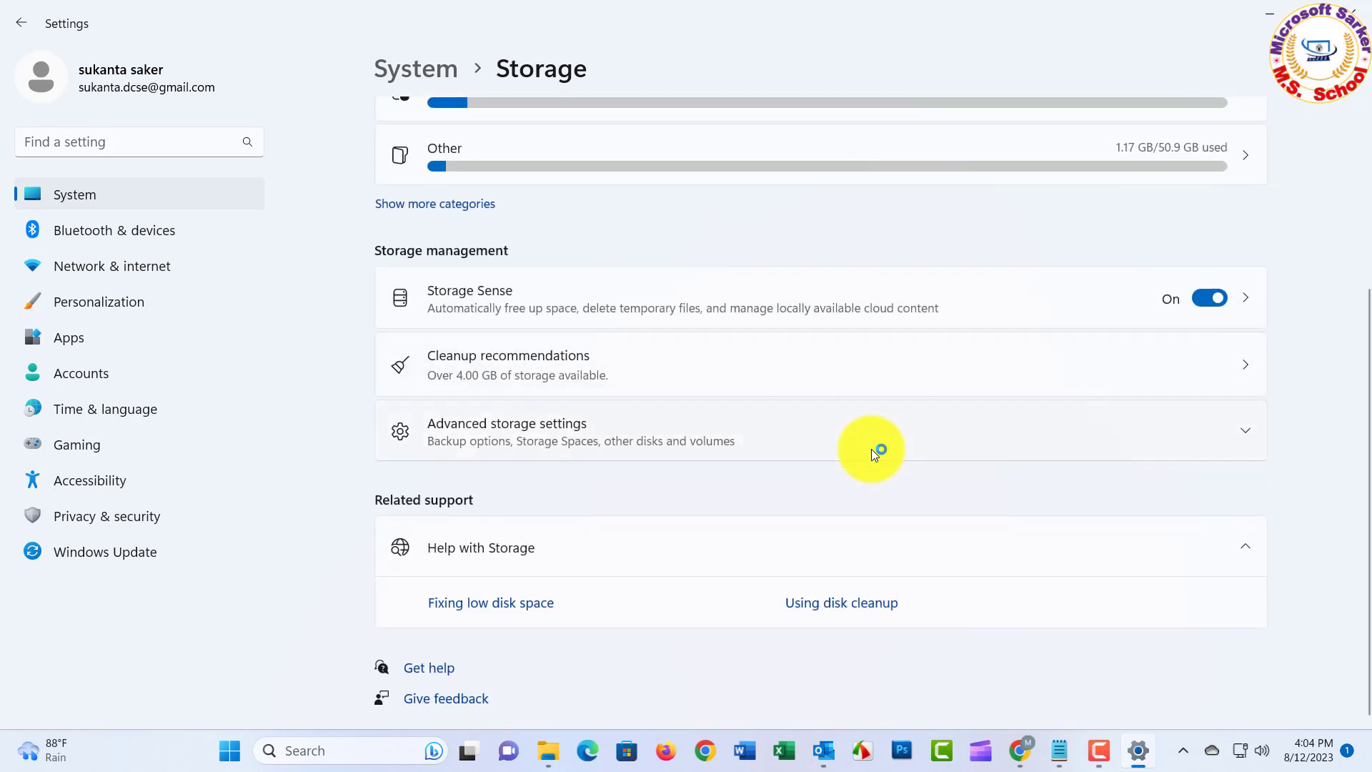
# Remove the 519 MB of selected temporary files from Cleanup recommendations' advanced options, excluding Downloads.
pyautogui.click(583, 373)
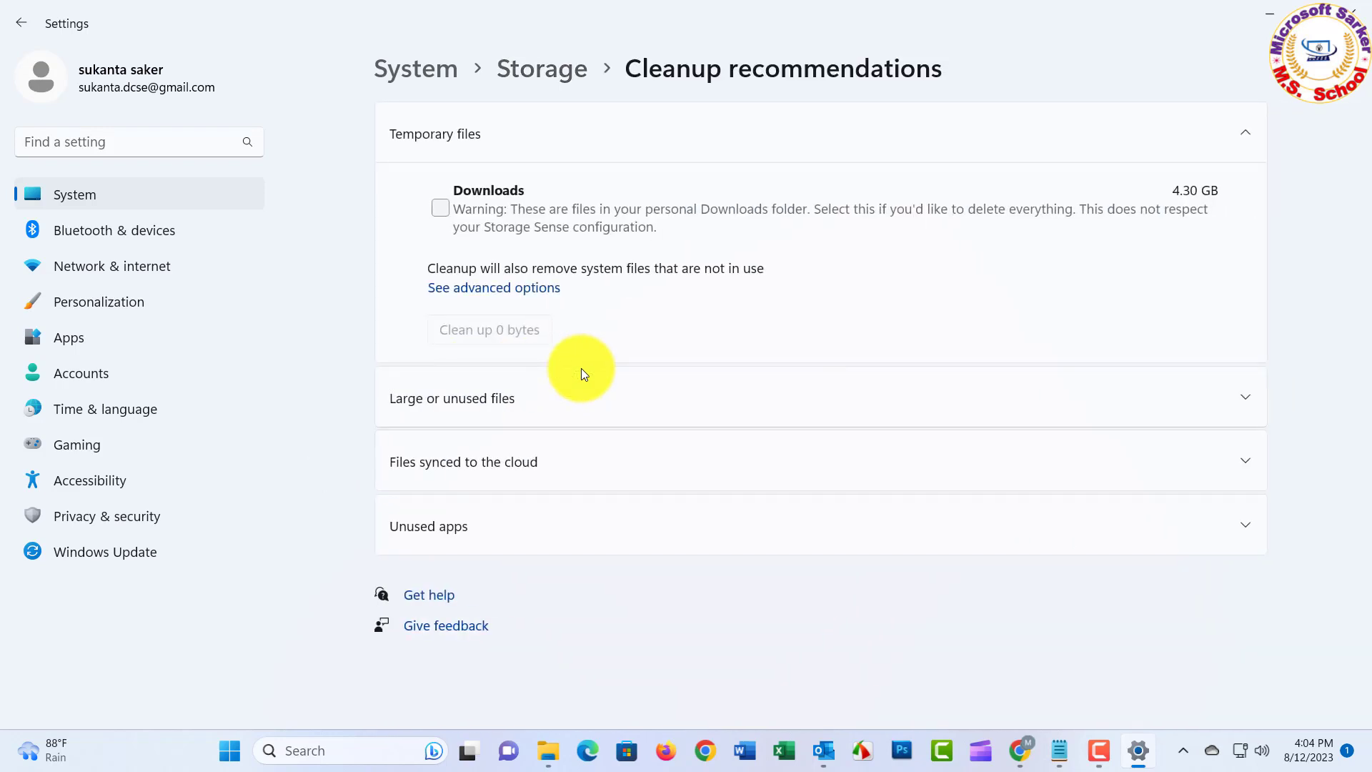
pyautogui.click(473, 289)
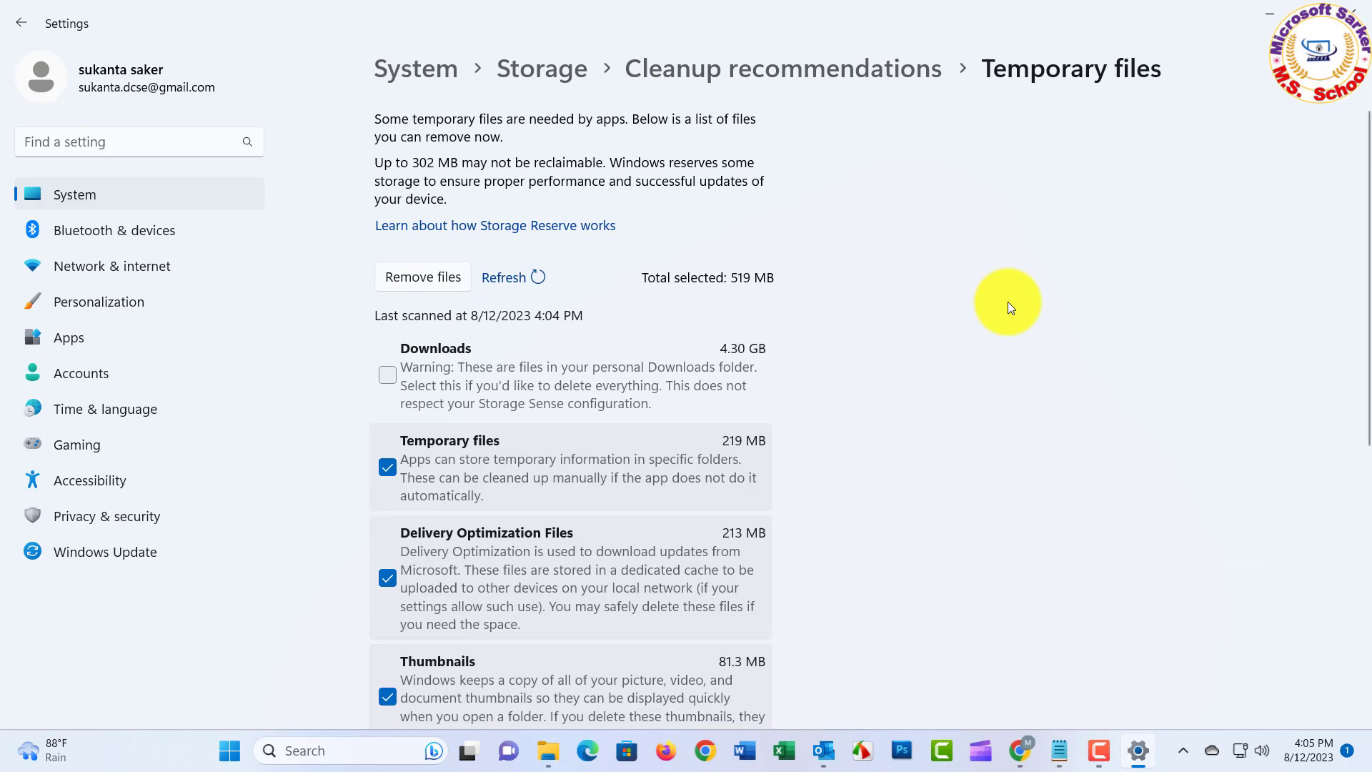
pyautogui.scroll(-2, 1006, 306)
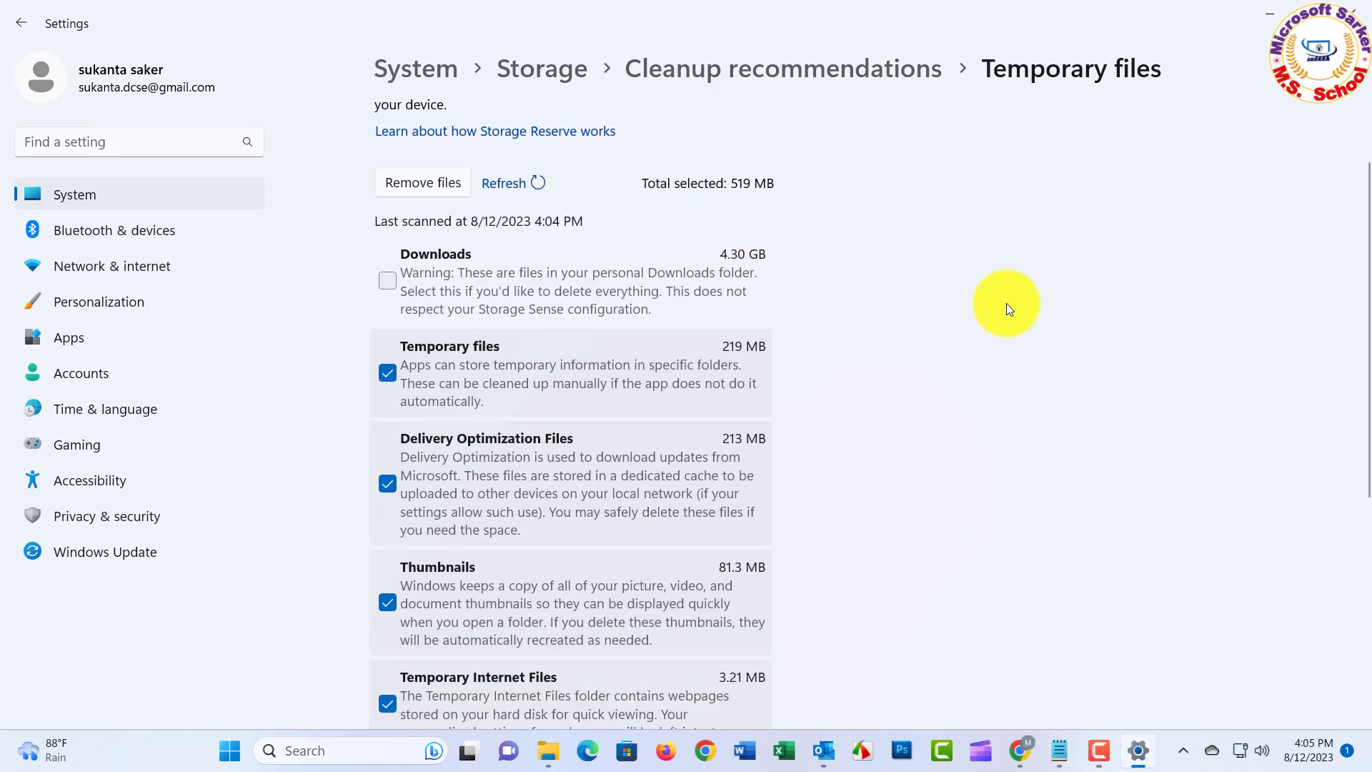
pyautogui.scroll(-6, 1007, 305)
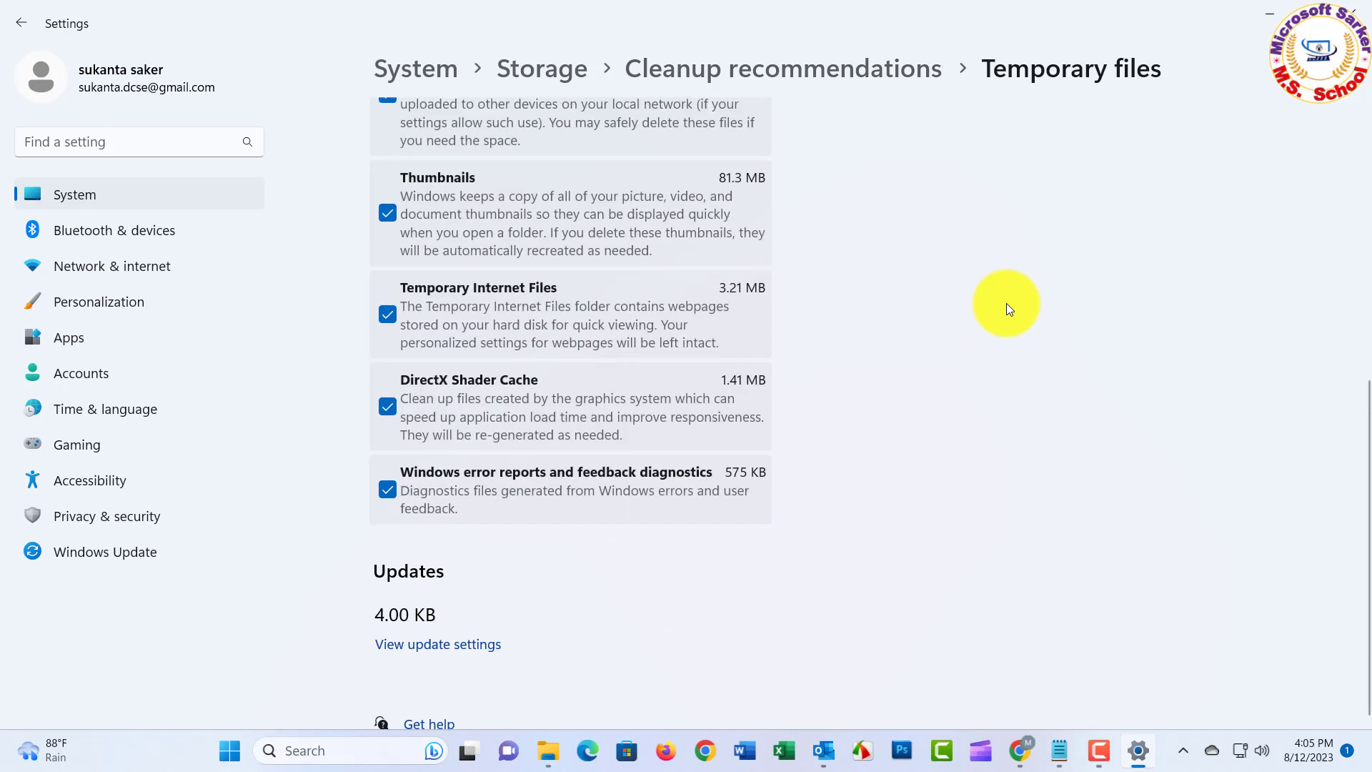
pyautogui.scroll(5, 1006, 304)
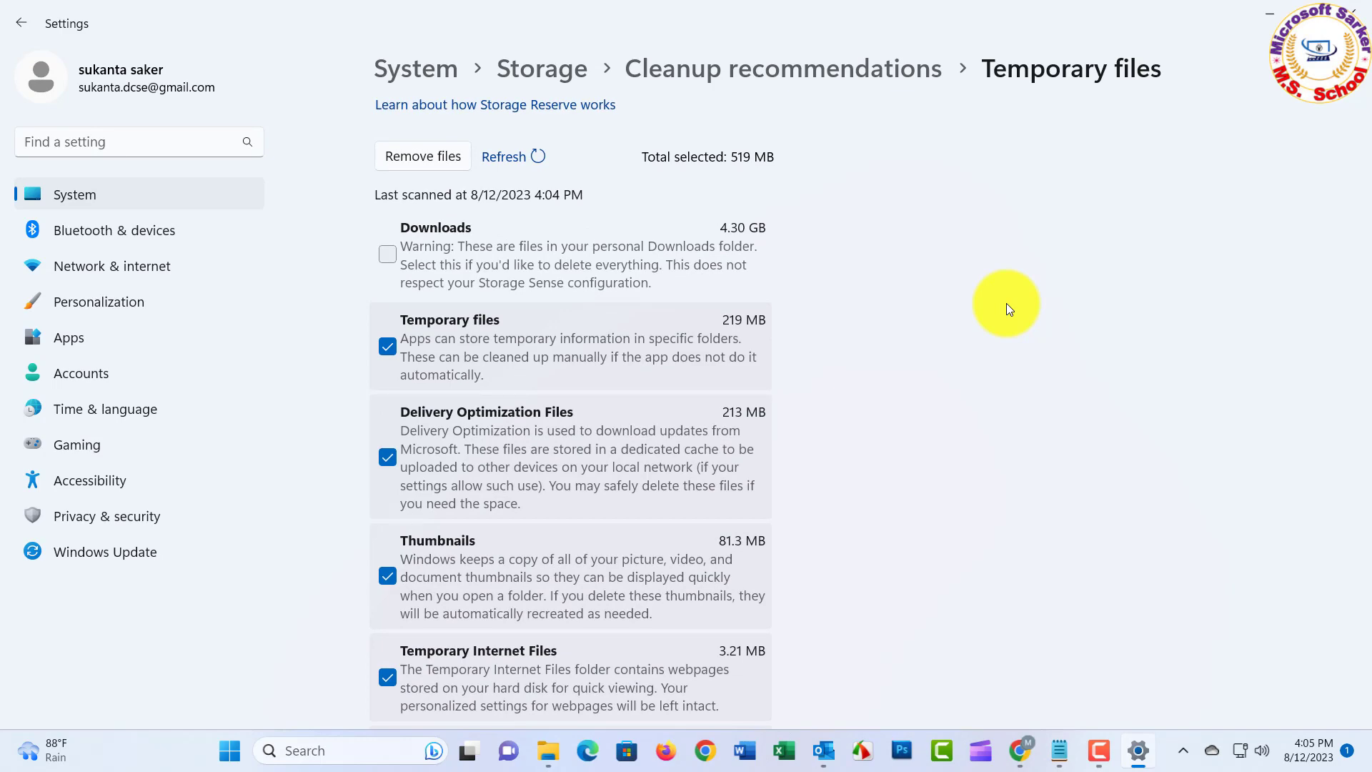
pyautogui.scroll(-6, 1006, 304)
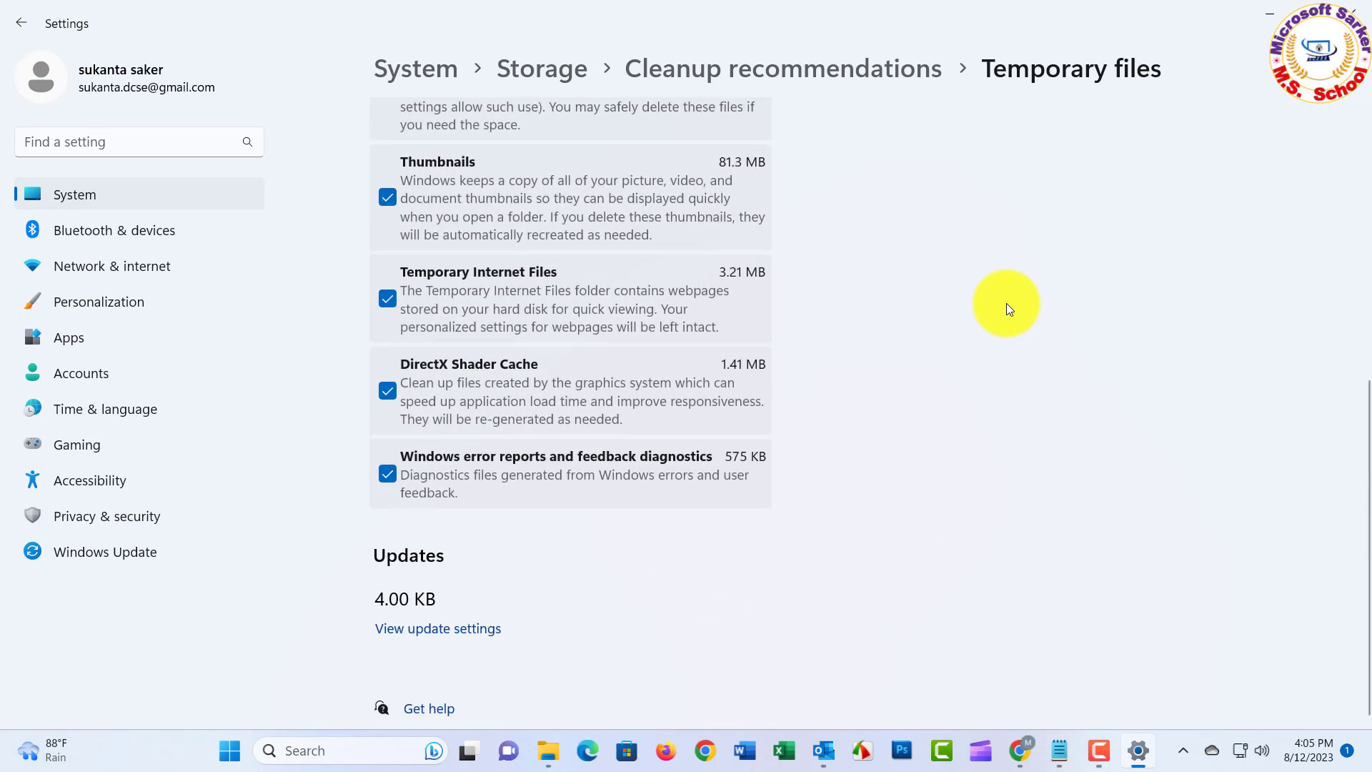
pyautogui.scroll(7, 1007, 306)
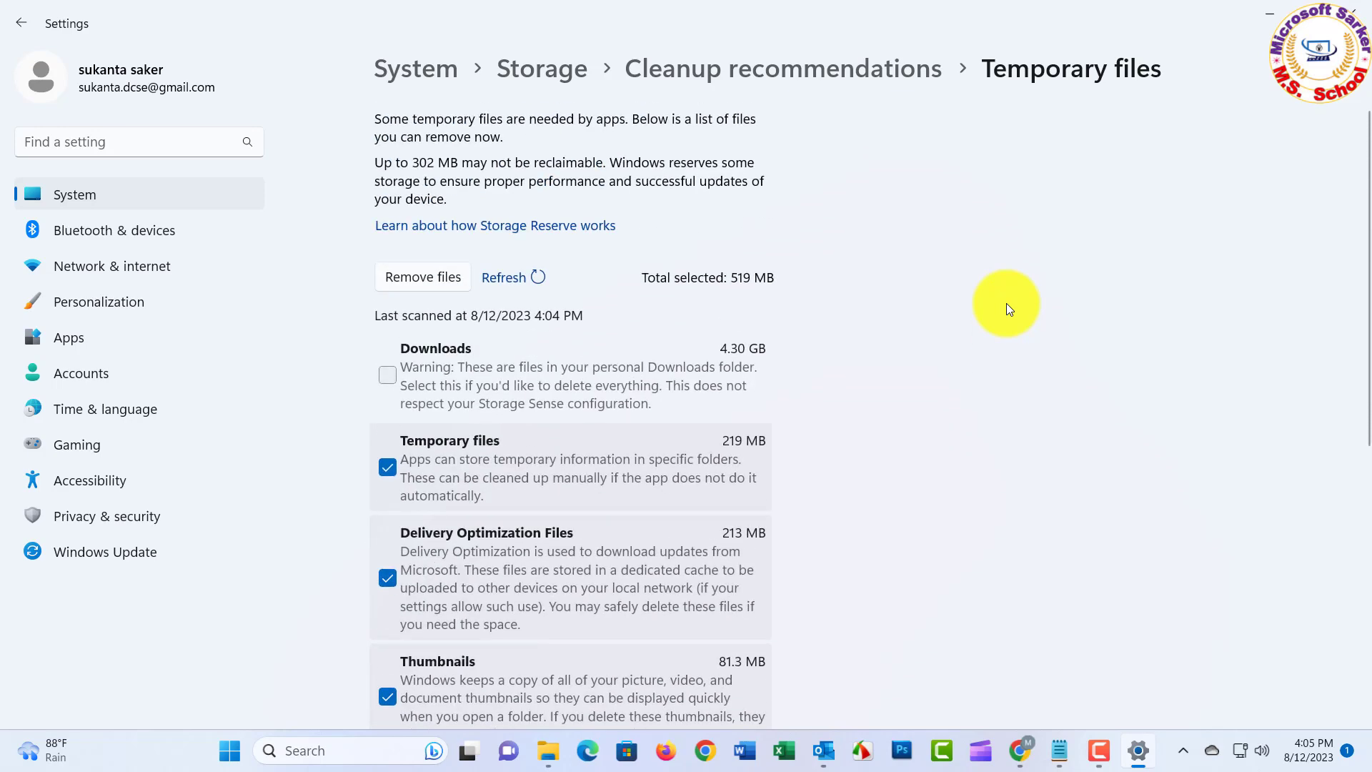
pyautogui.click(409, 282)
pyautogui.click(606, 423)
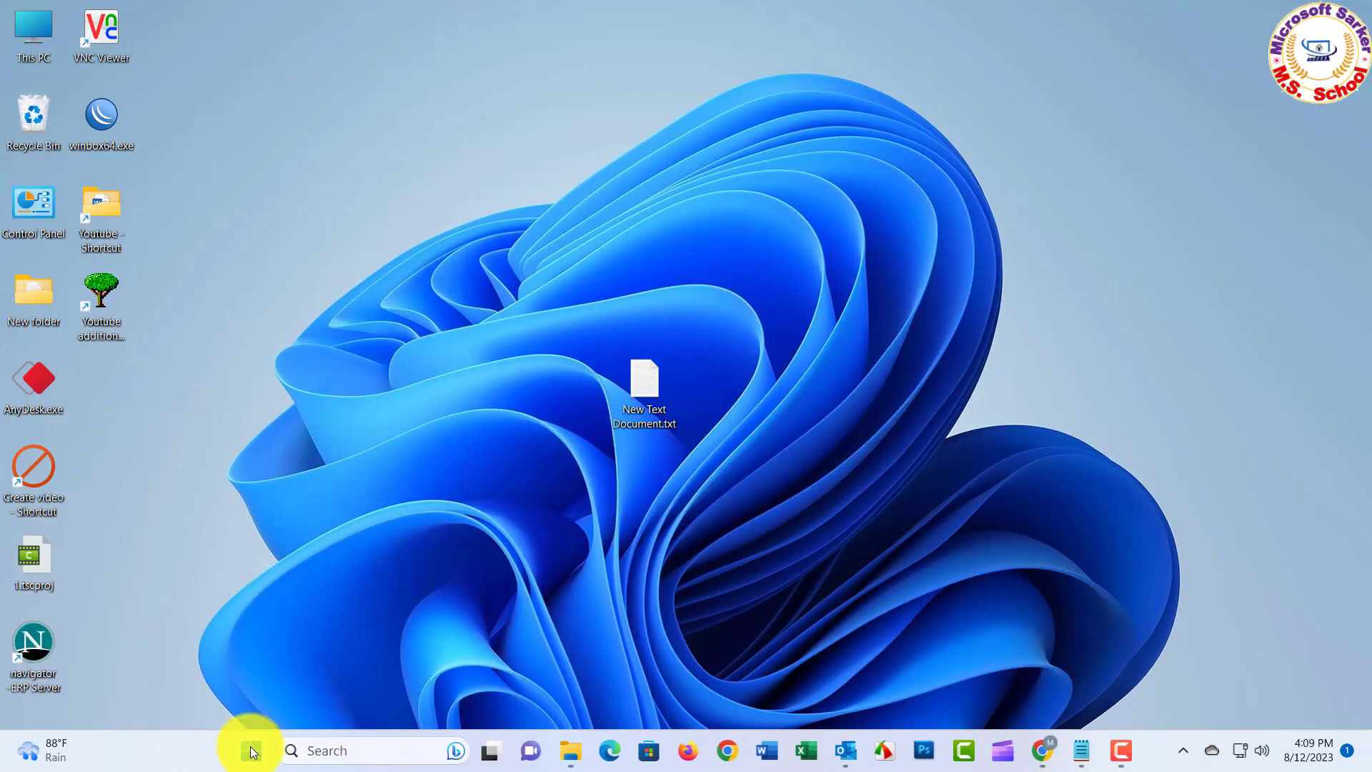
# Open the C:\Windows\Temp folder through Task Manager's Run new task.
pyautogui.rightClick(260, 744)
pyautogui.click(227, 523)
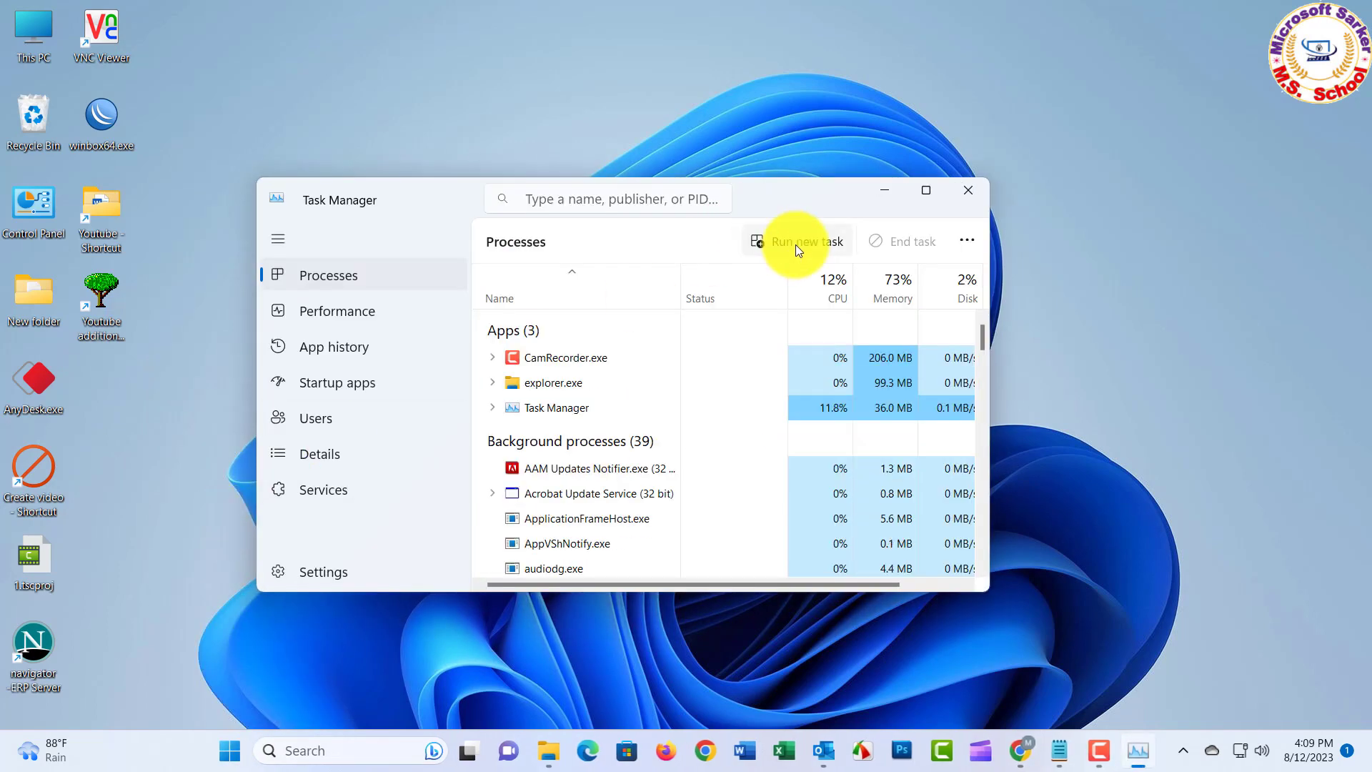
pyautogui.click(796, 246)
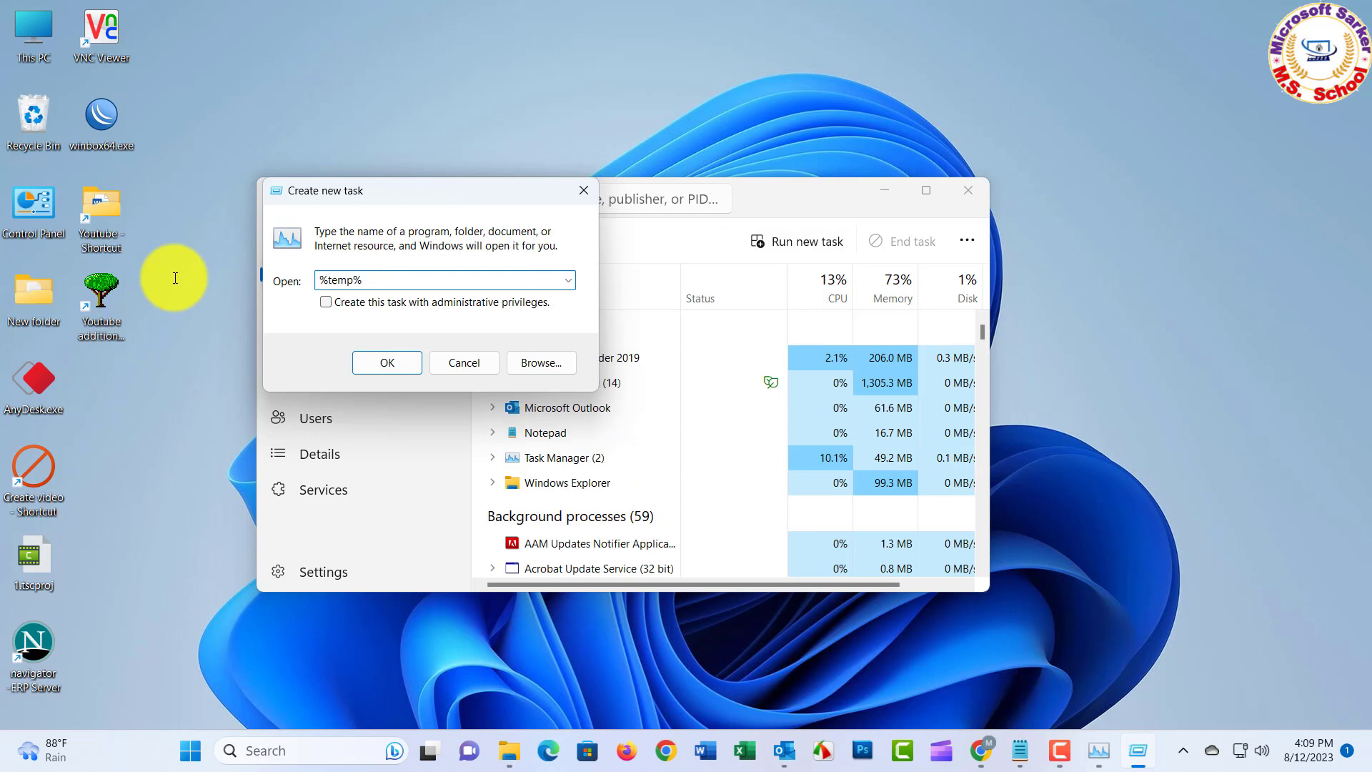
pyautogui.write('te')
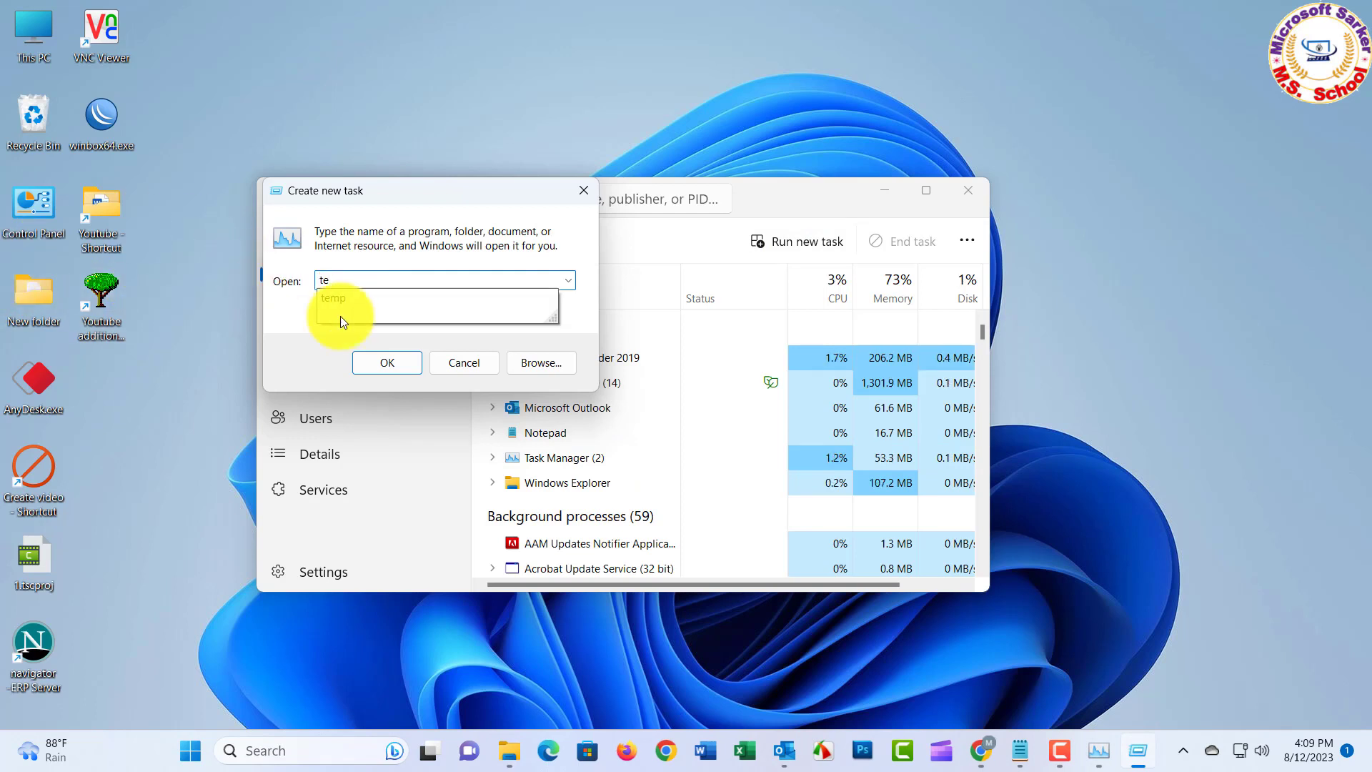
pyautogui.click(351, 298)
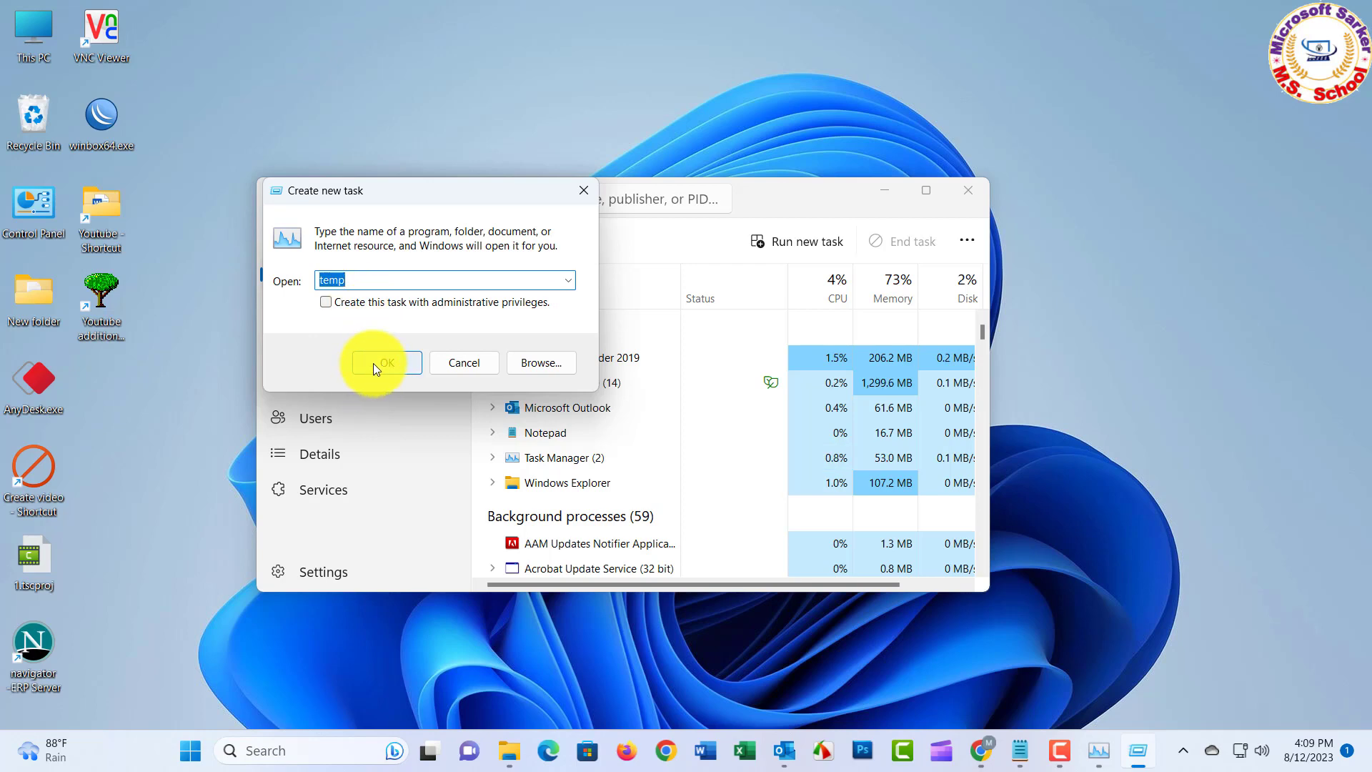
pyautogui.click(373, 362)
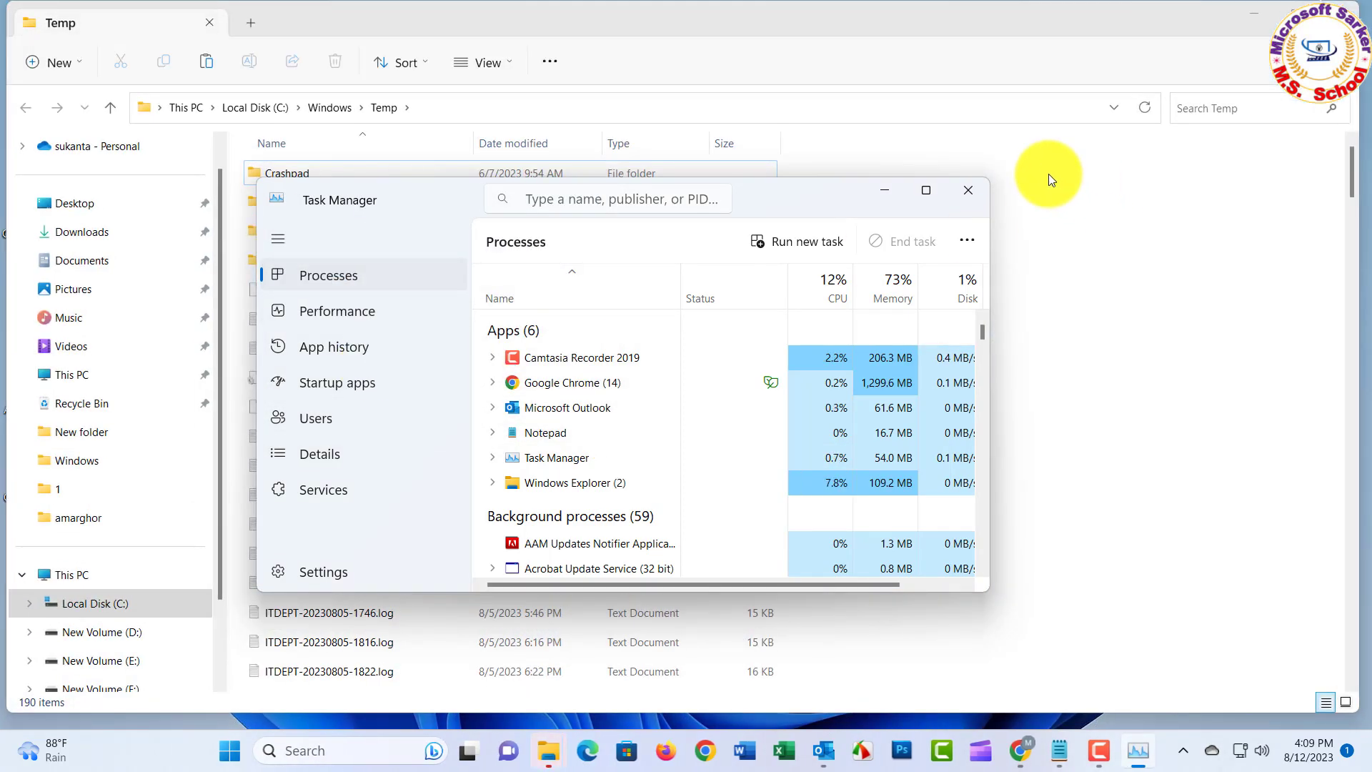
# Delete everything in Windows Temp, skipping the in-use log files.
pyautogui.click(891, 189)
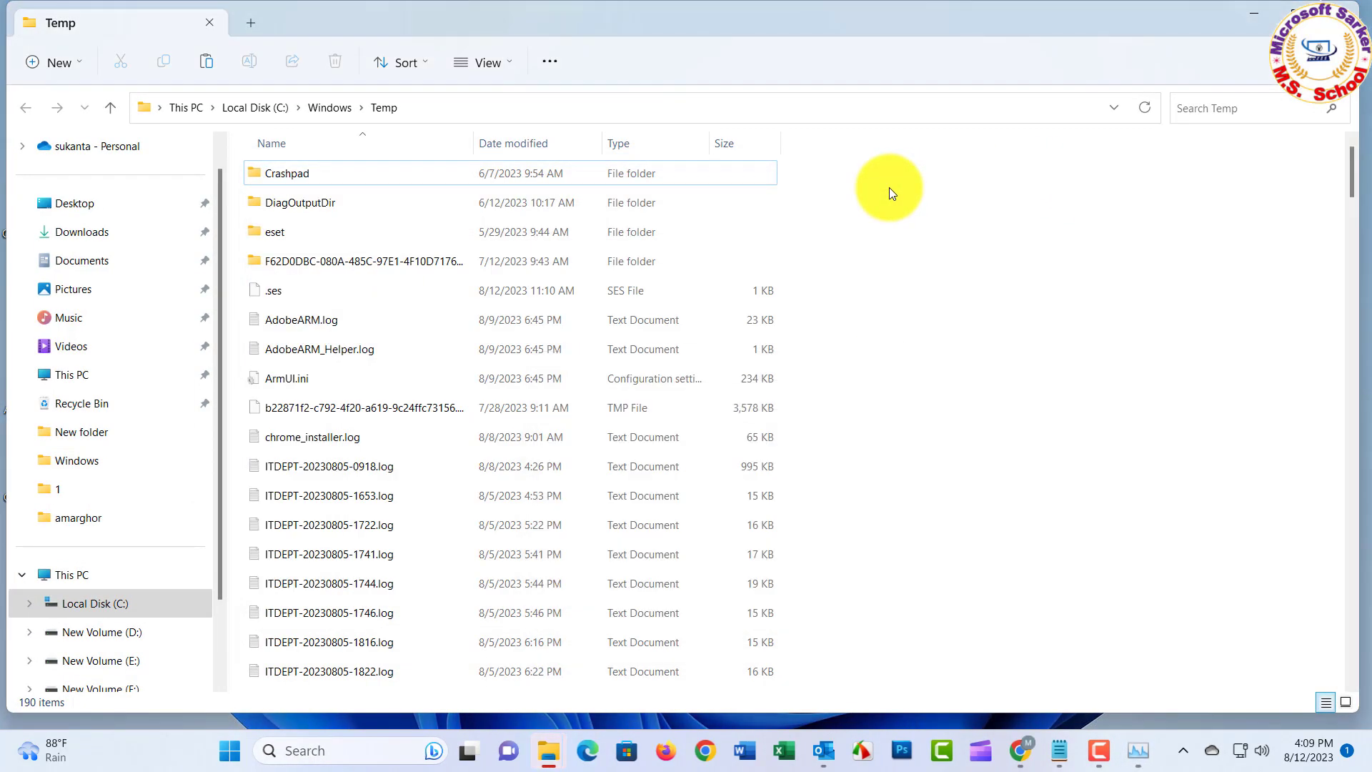
pyautogui.hotkey('ctrl', 'a')
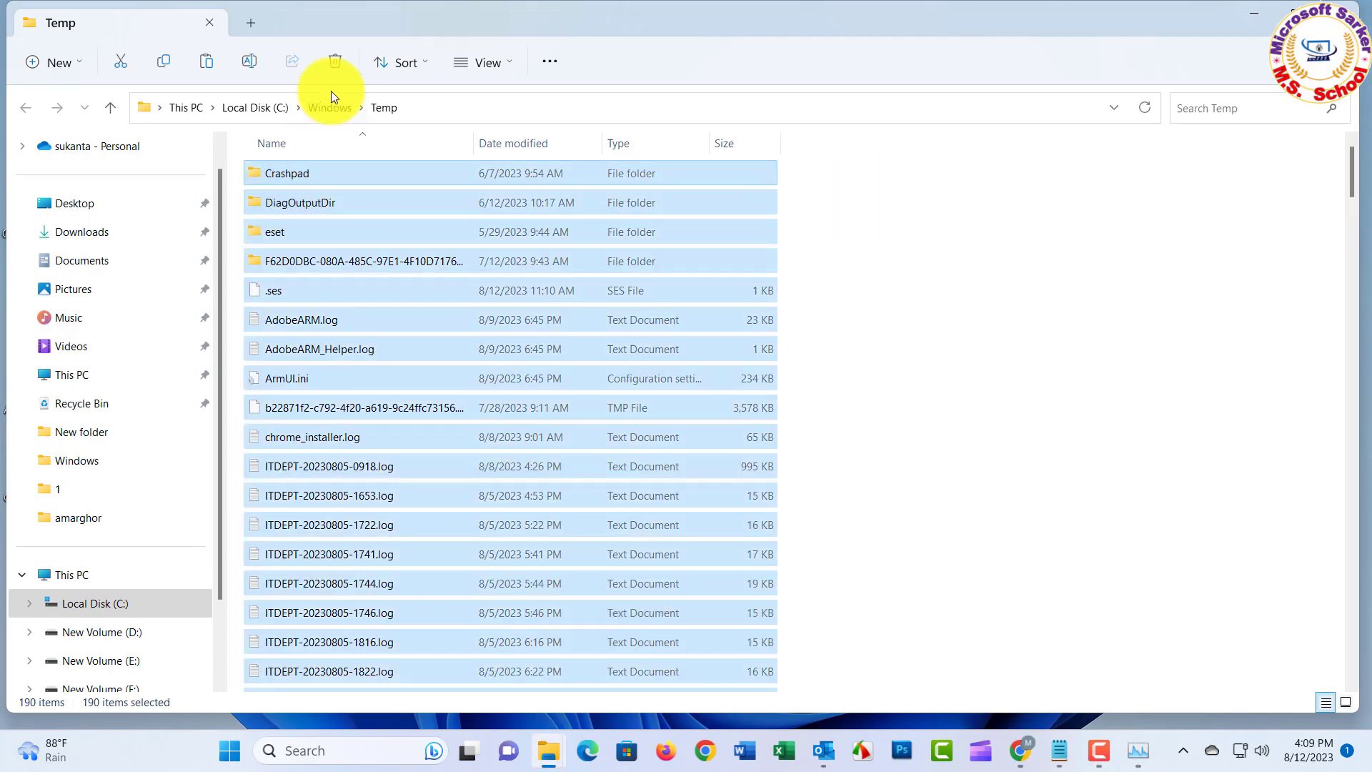
pyautogui.click(334, 61)
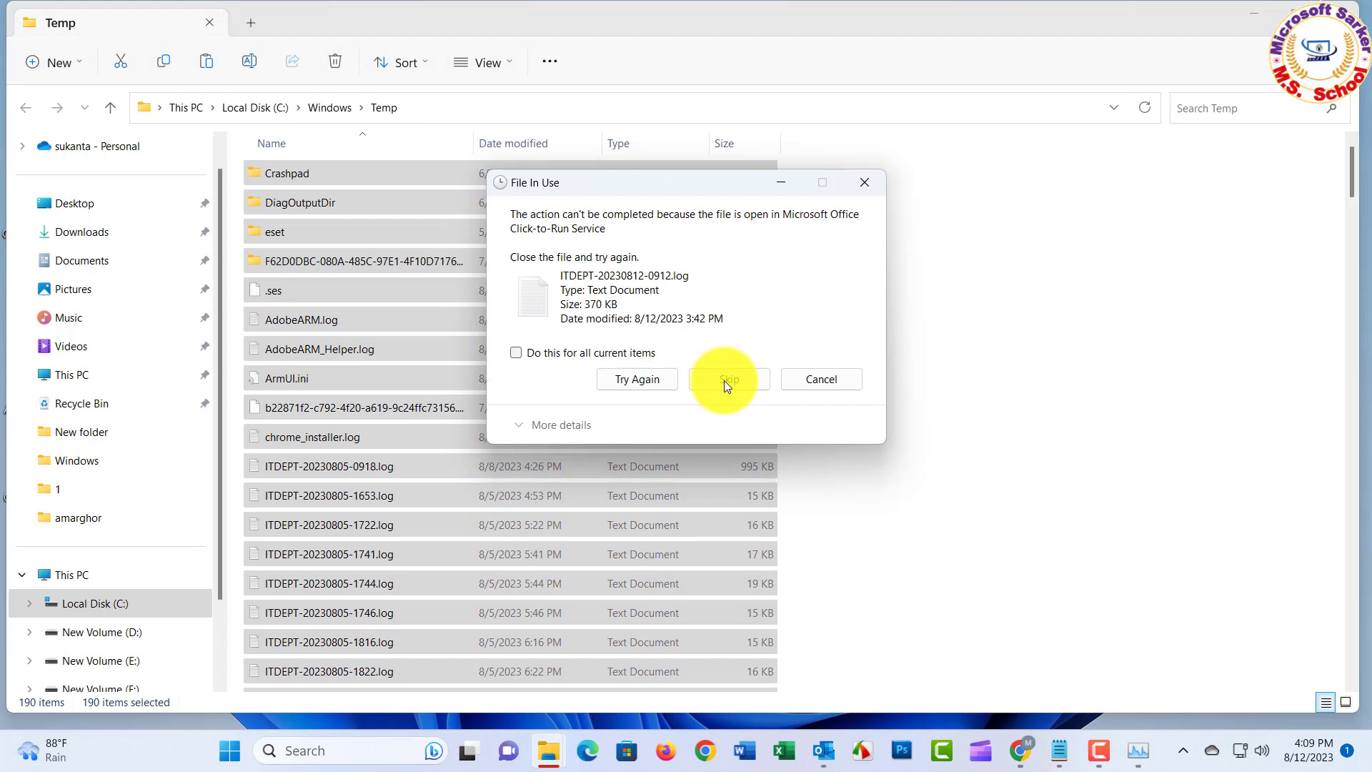
pyautogui.click(717, 392)
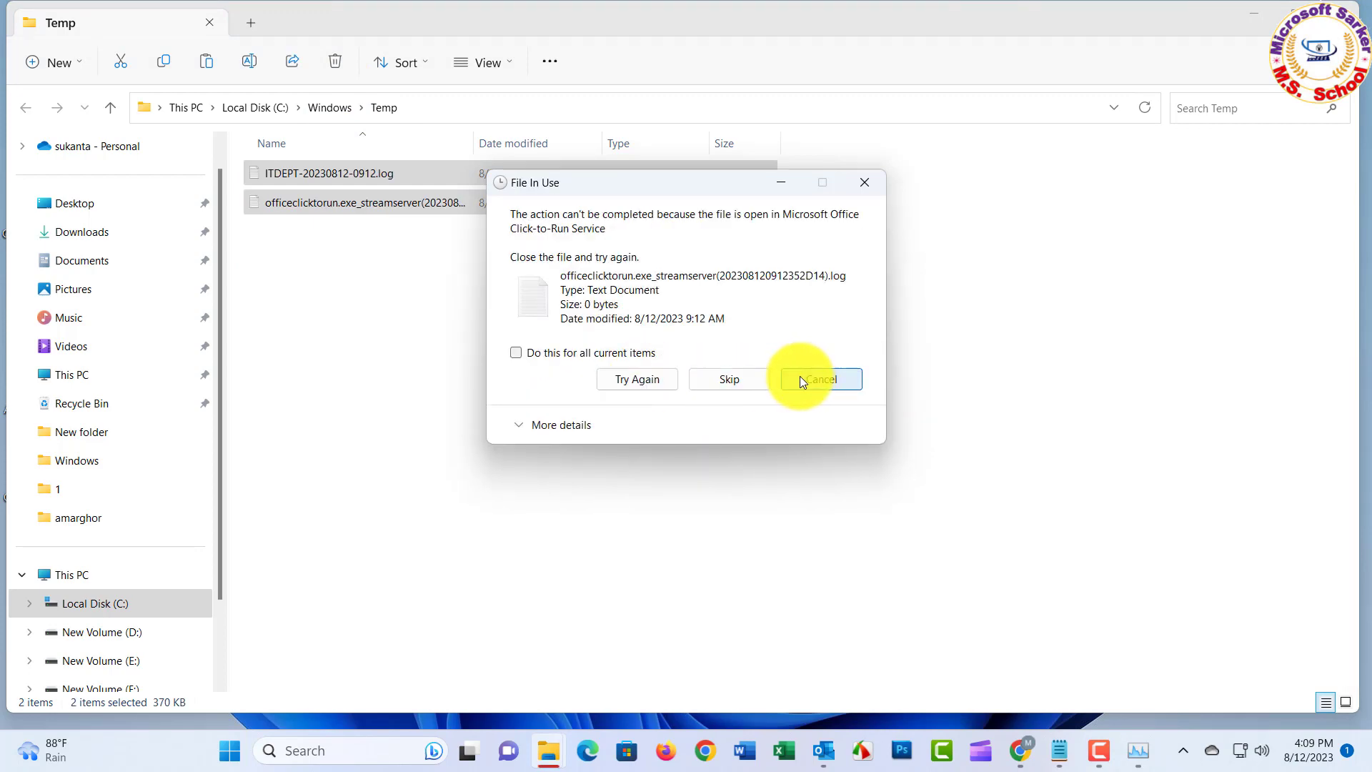
pyautogui.click(800, 379)
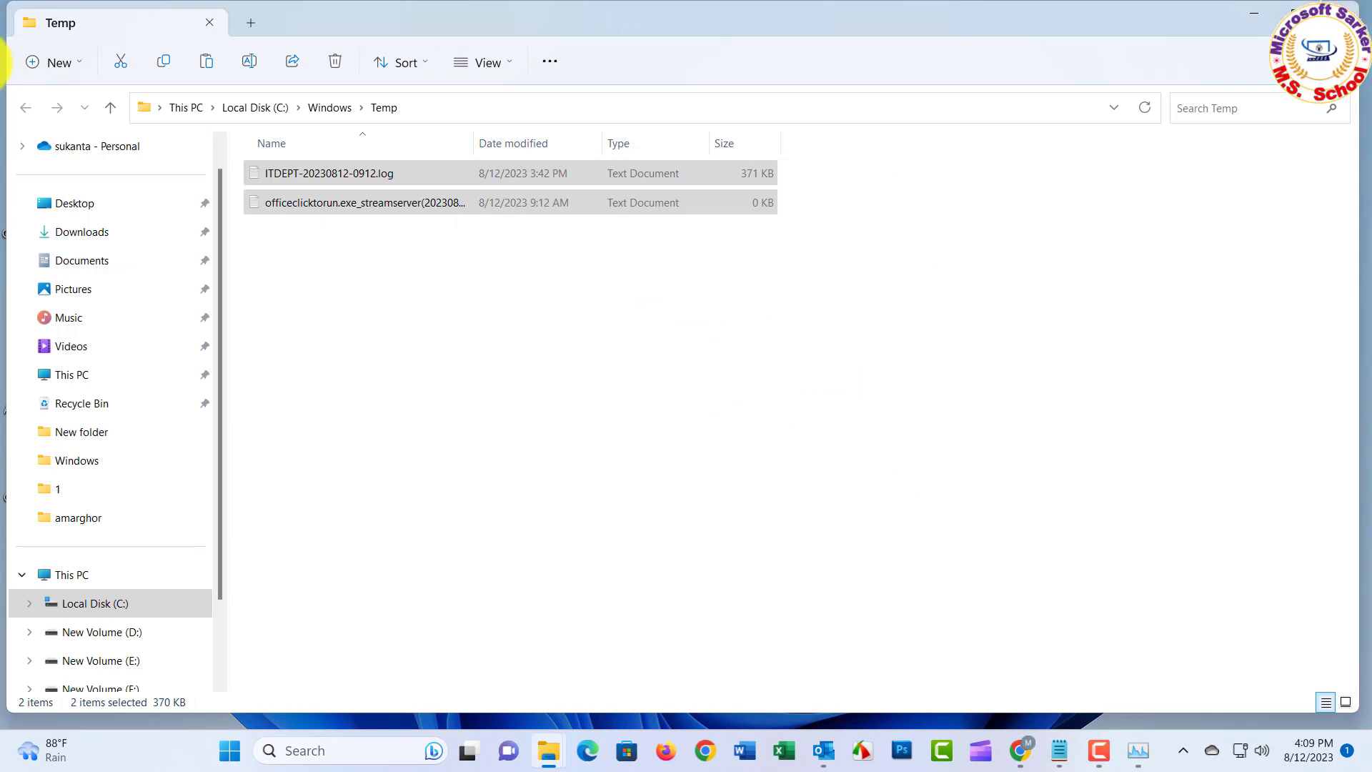
# Close the Windows Temp folder and open the user's %temp% folder via Task Manager.
pyautogui.click(1343, 13)
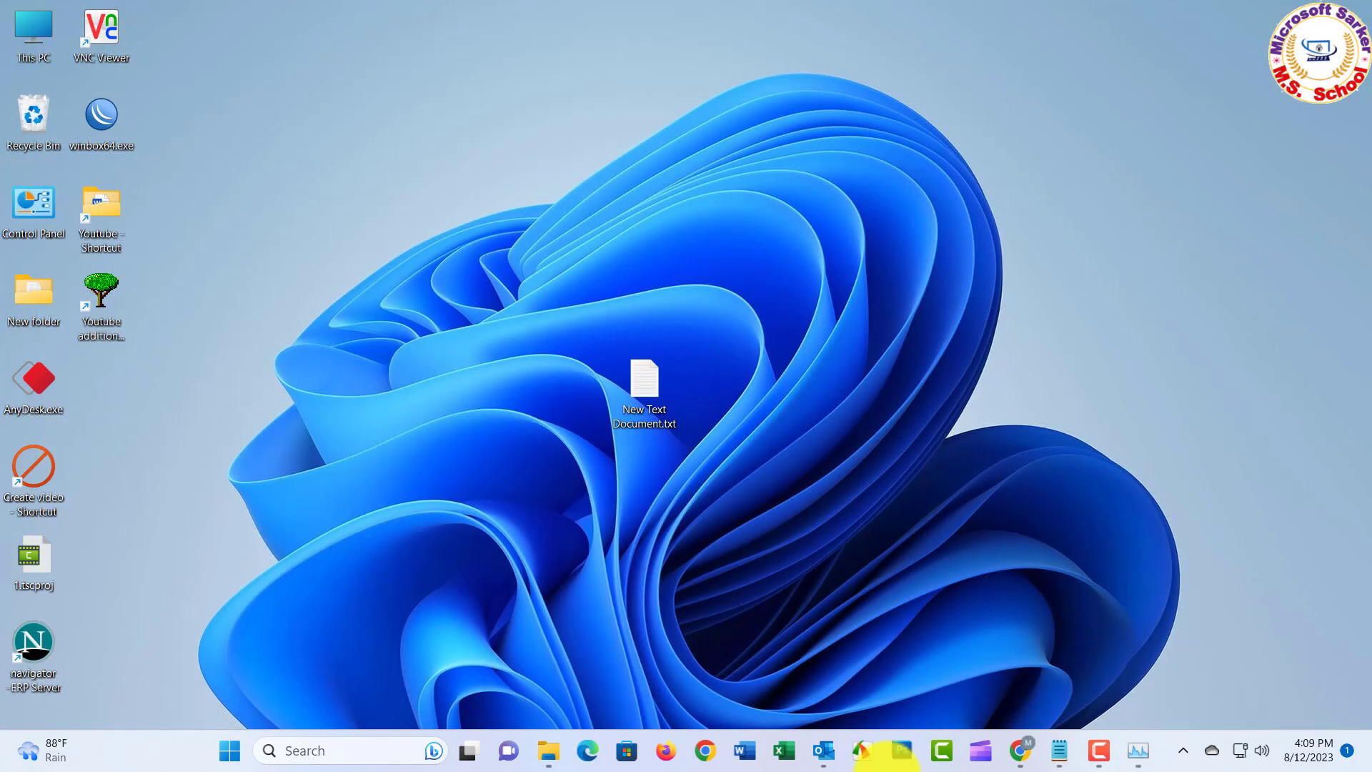
pyautogui.click(1138, 751)
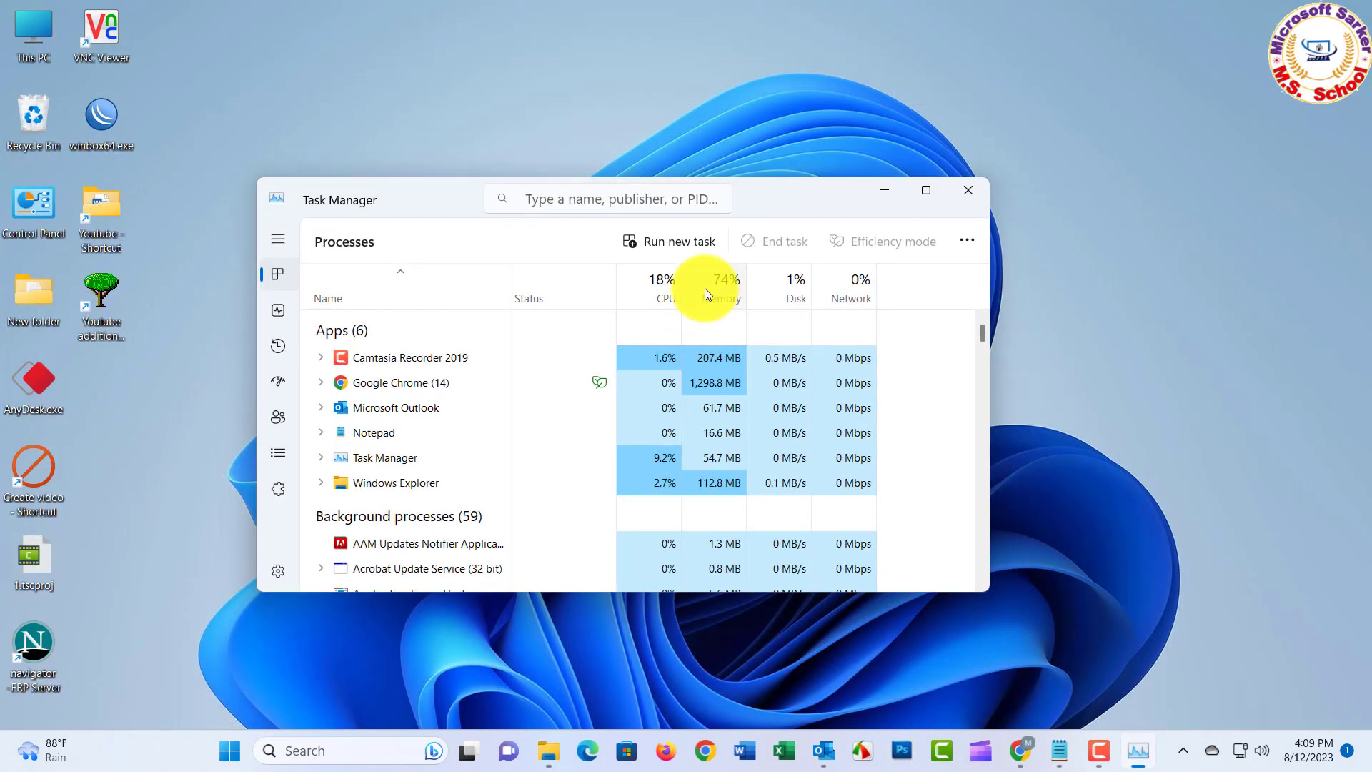
pyautogui.click(797, 244)
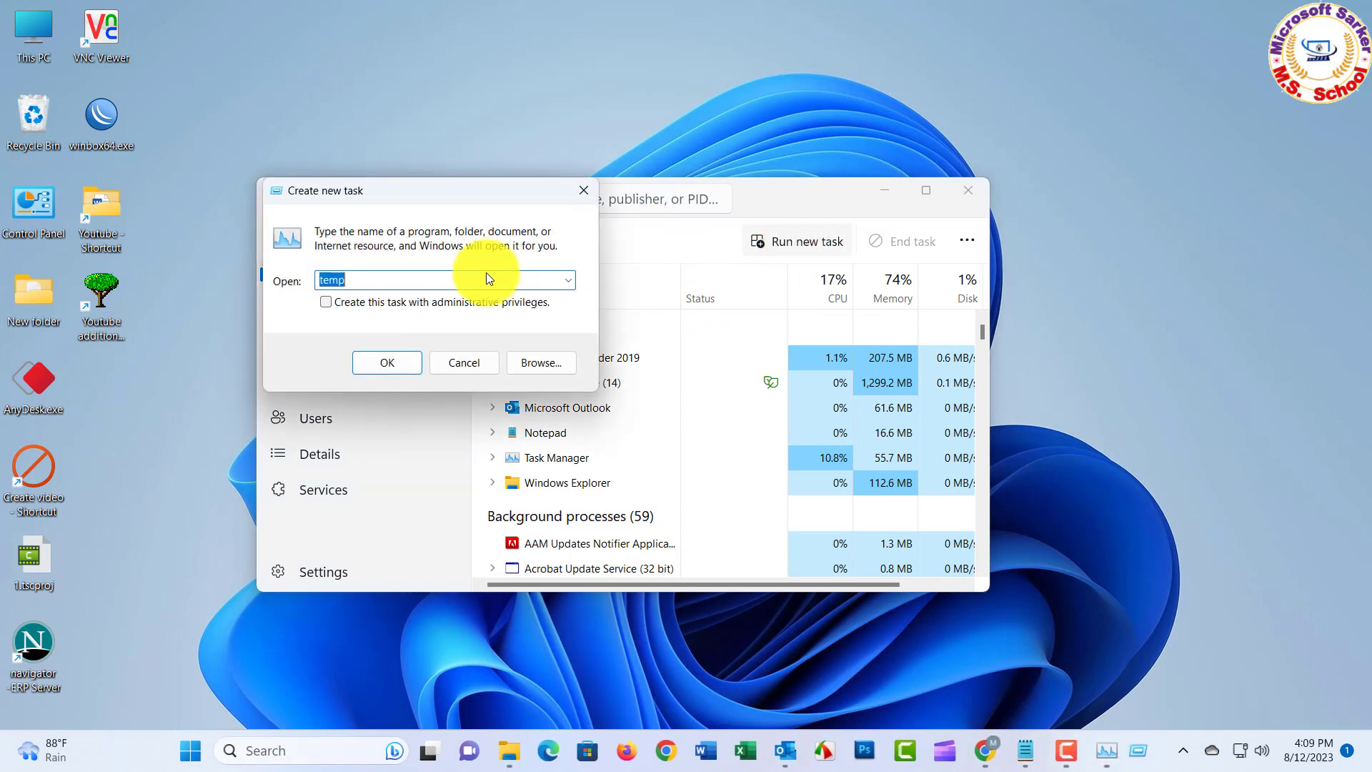
pyautogui.click(392, 282)
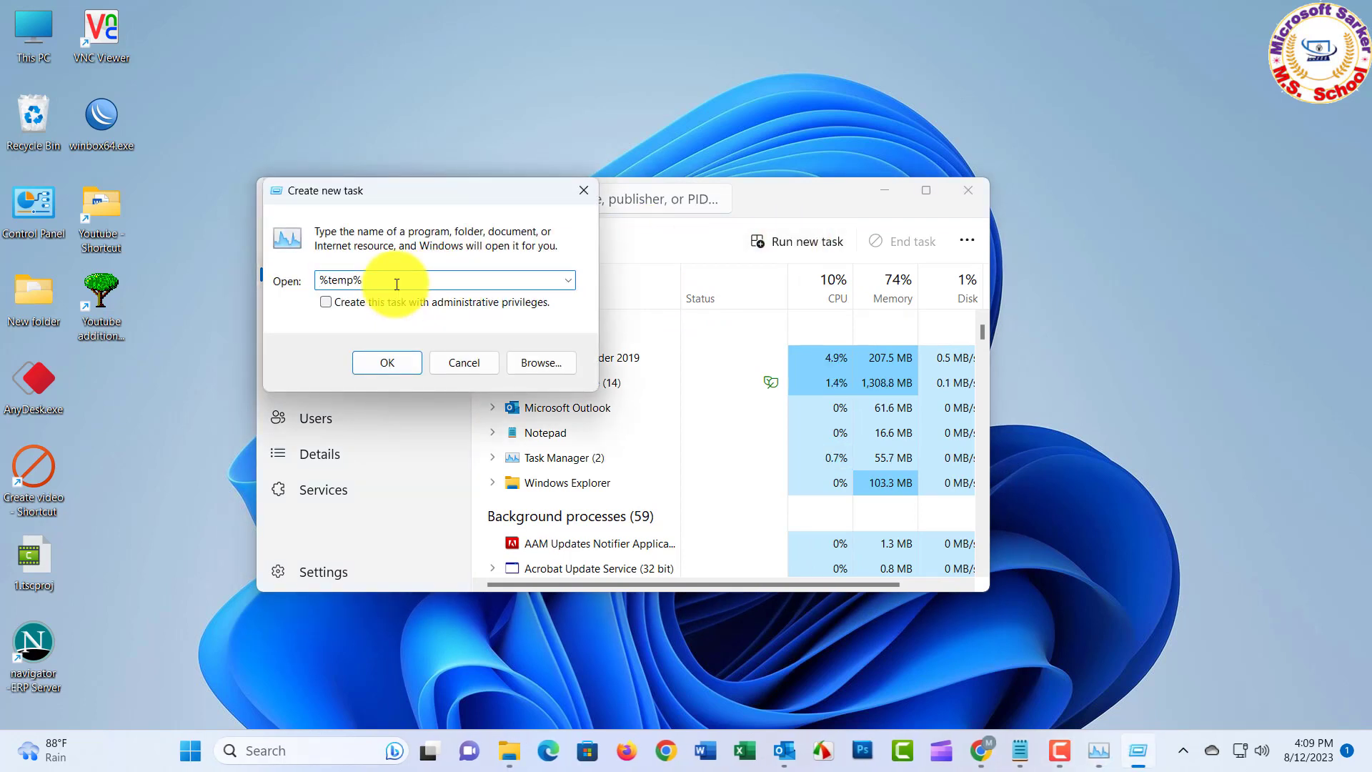
pyautogui.click(370, 362)
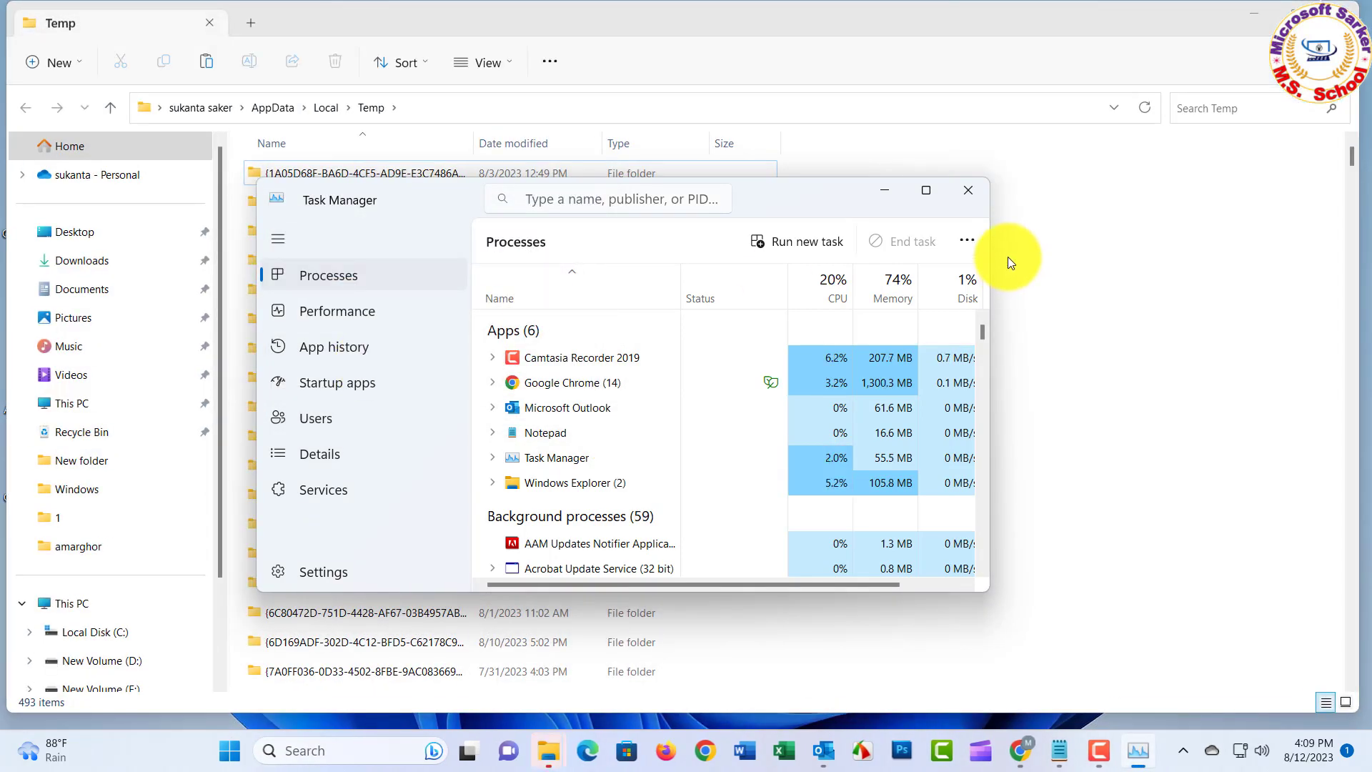
# Delete all items in the user's Temp folder with admin permission, skipping locked items.
pyautogui.click(884, 190)
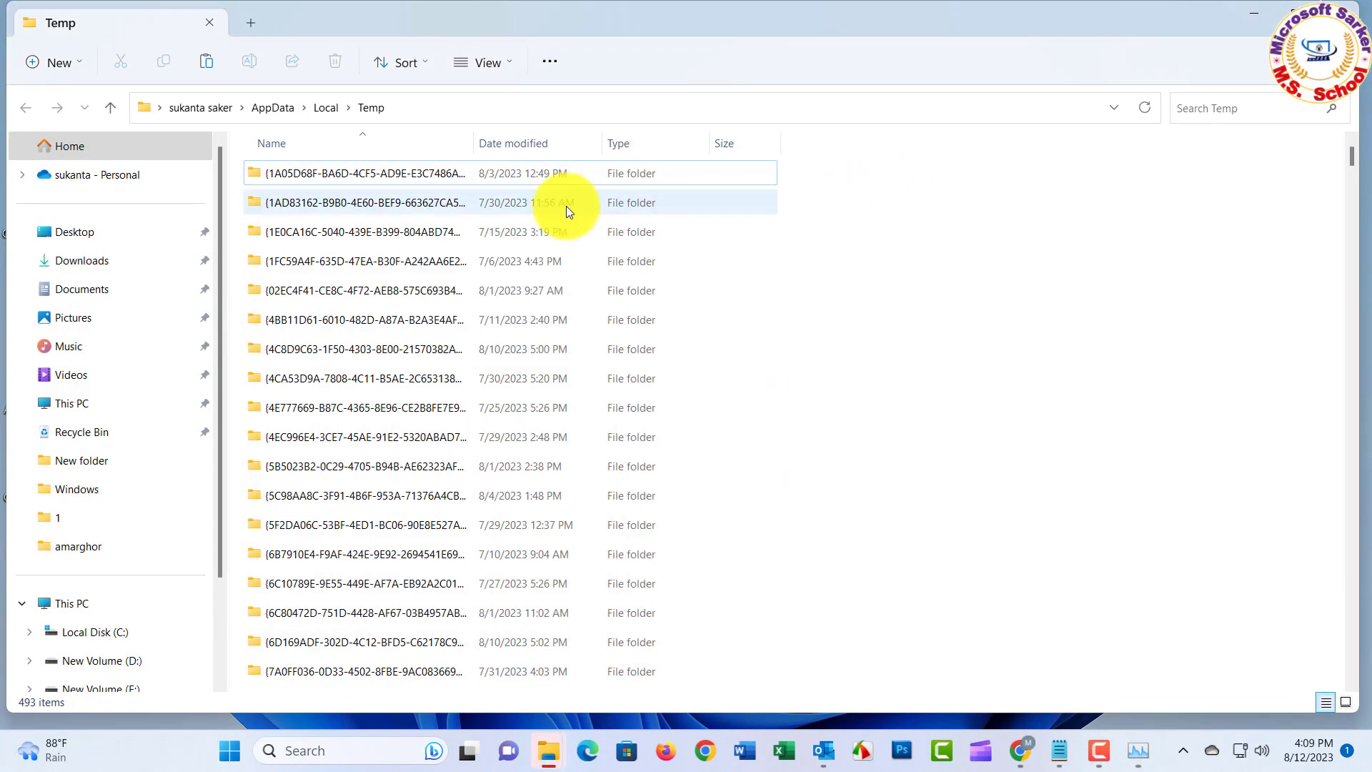
pyautogui.hotkey('ctrl', 'a')
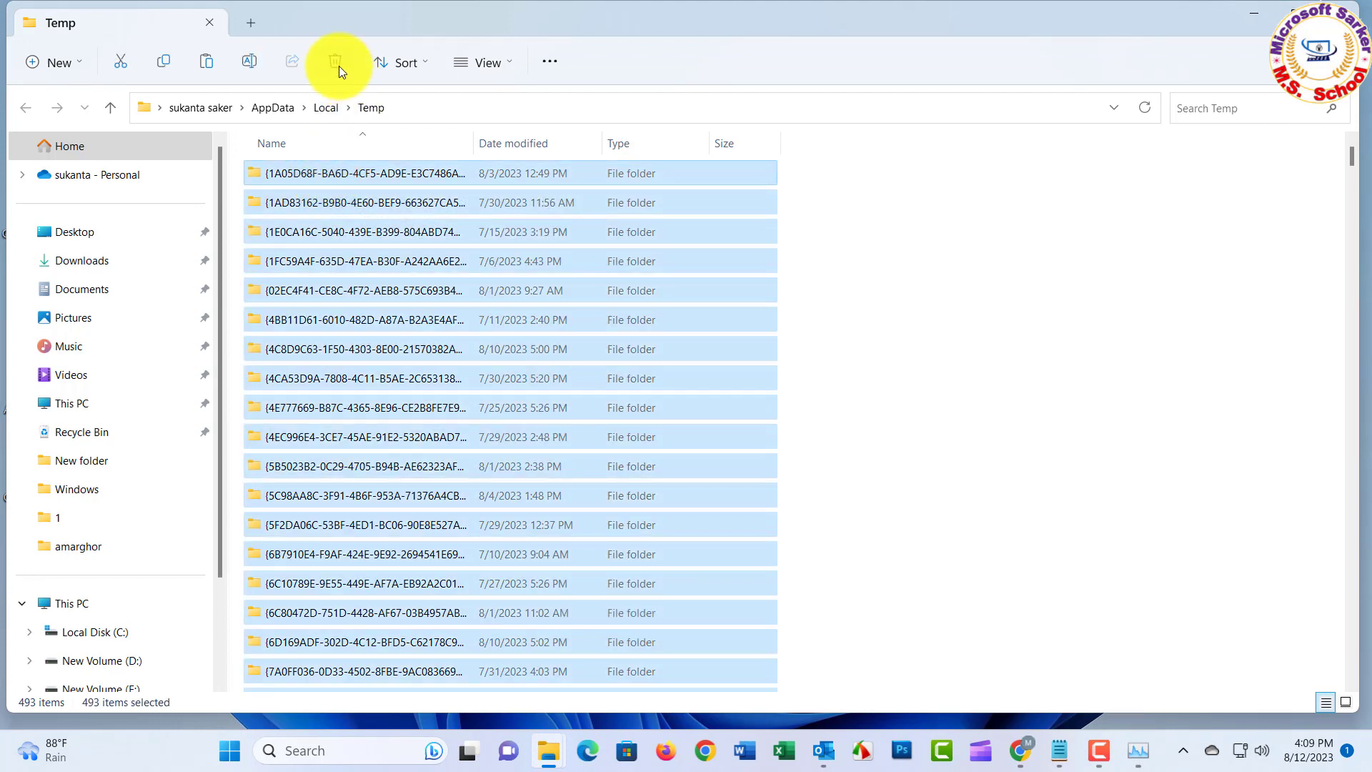
pyautogui.click(337, 65)
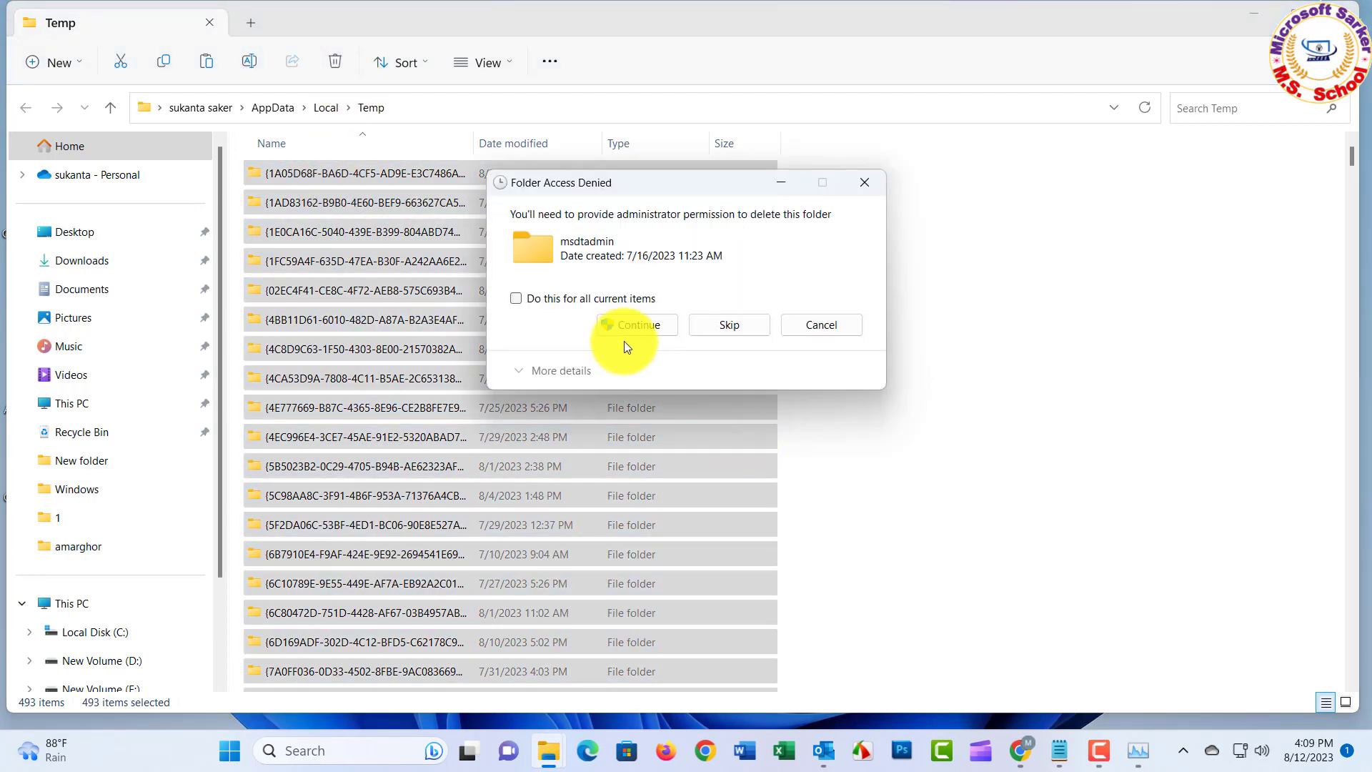
pyautogui.click(627, 332)
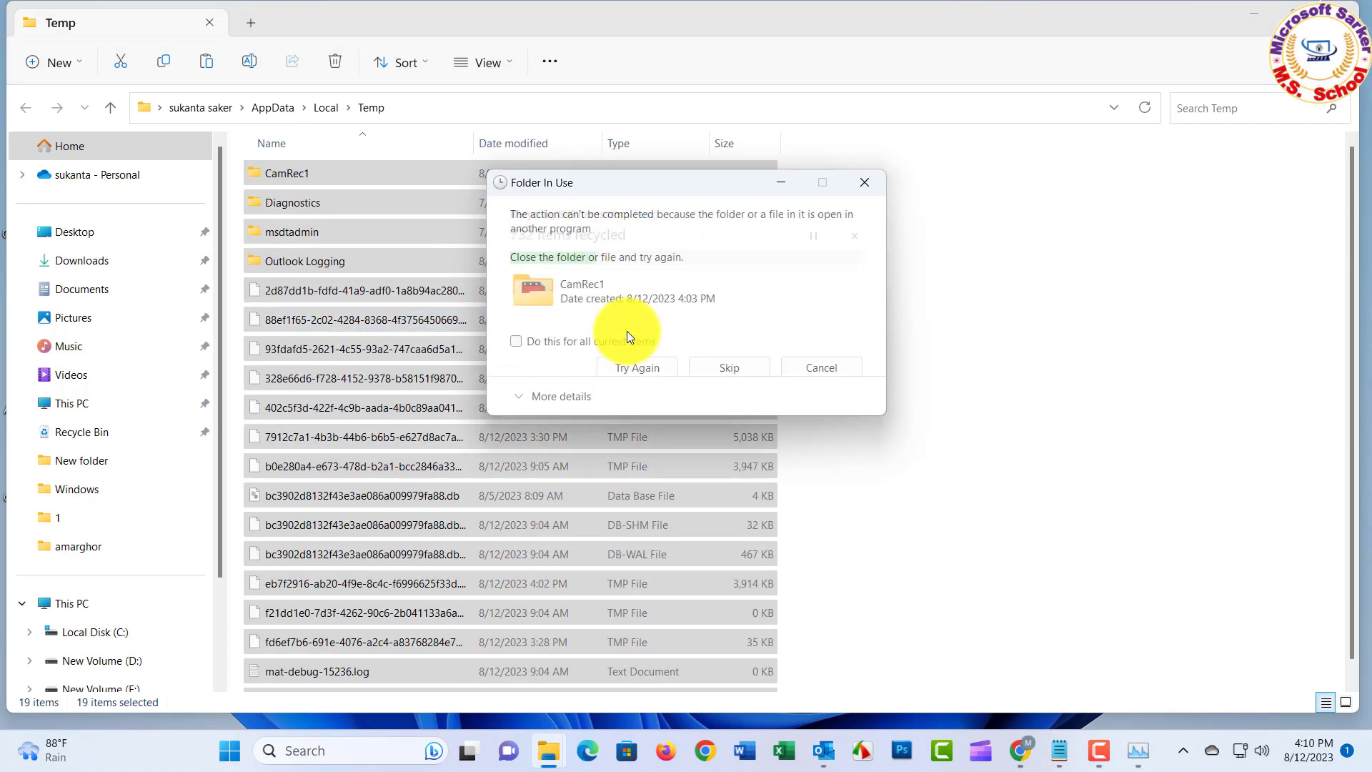
pyautogui.click(724, 371)
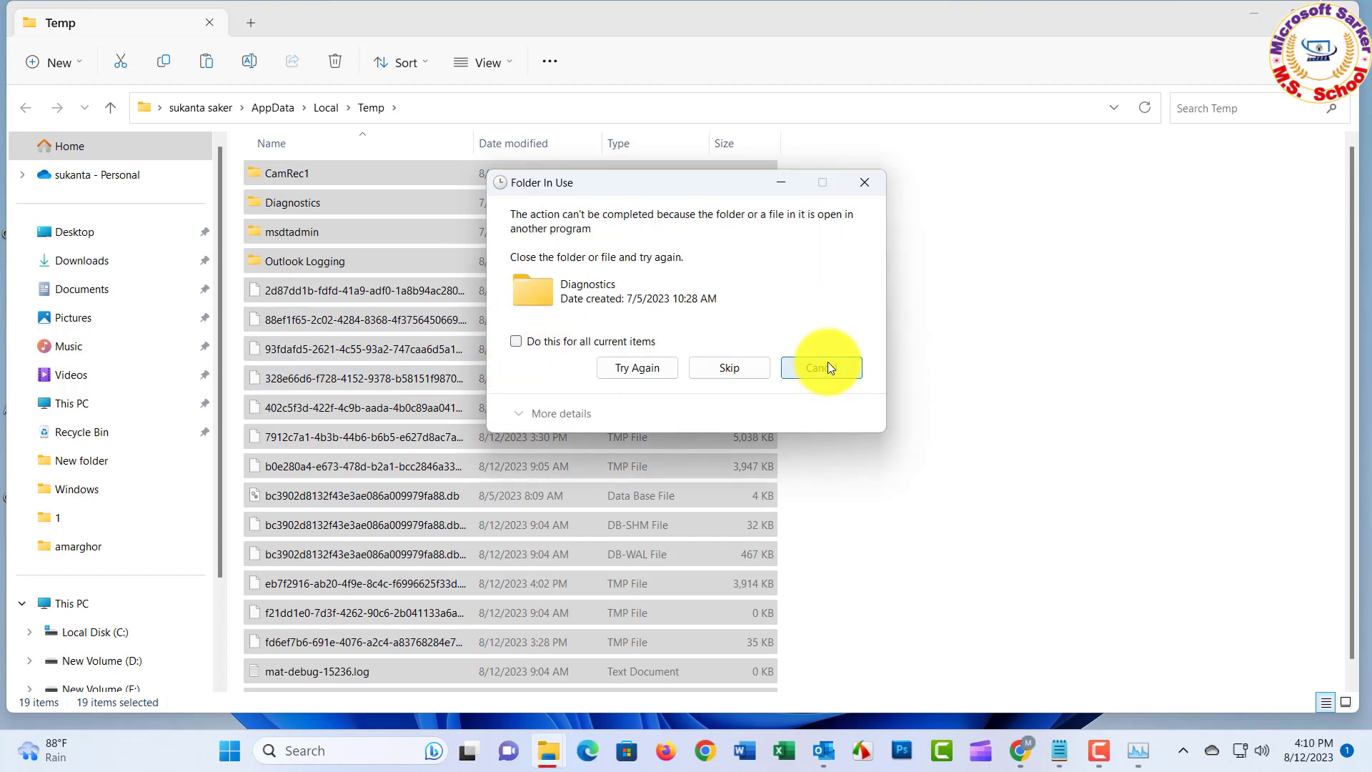
pyautogui.click(827, 369)
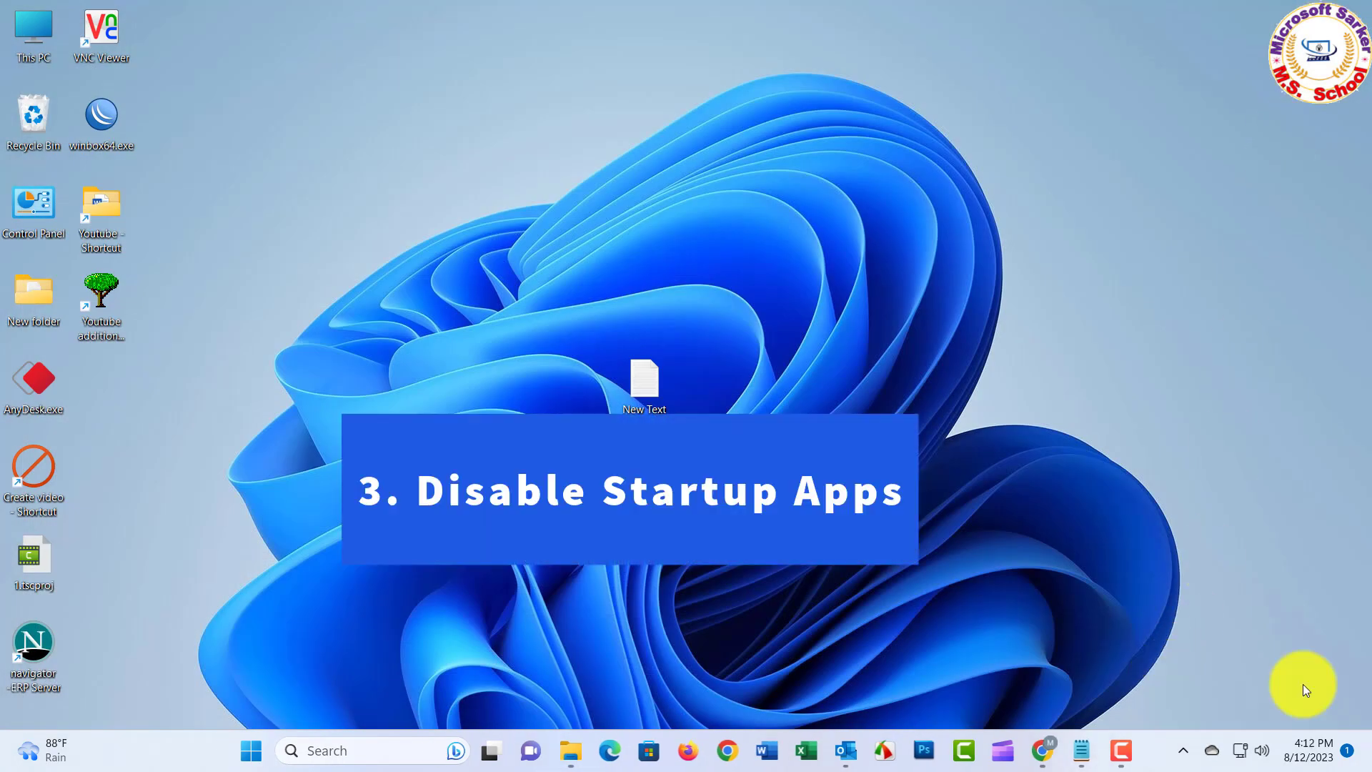
# Open Settings > Apps > Startup and sort the startup apps by status.
pyautogui.rightClick(251, 751)
pyautogui.click(201, 553)
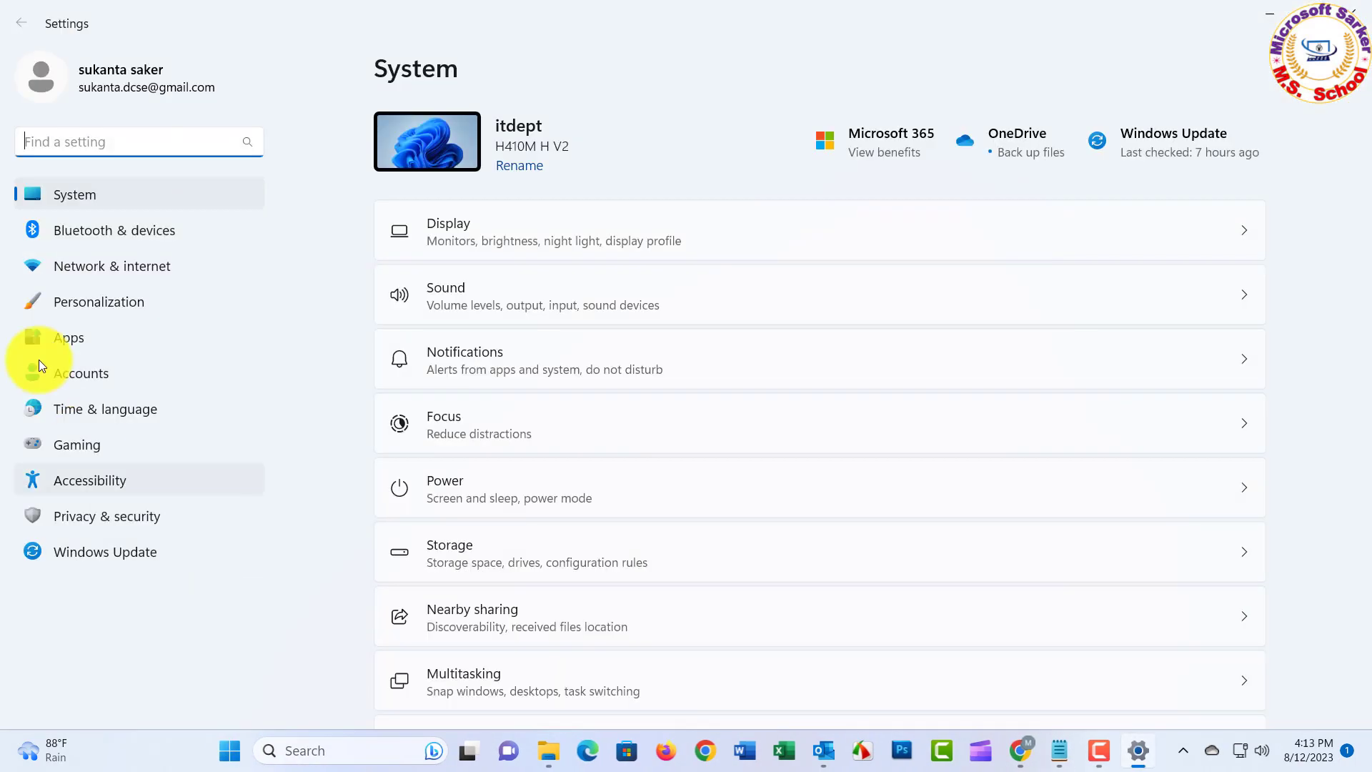
pyautogui.click(52, 338)
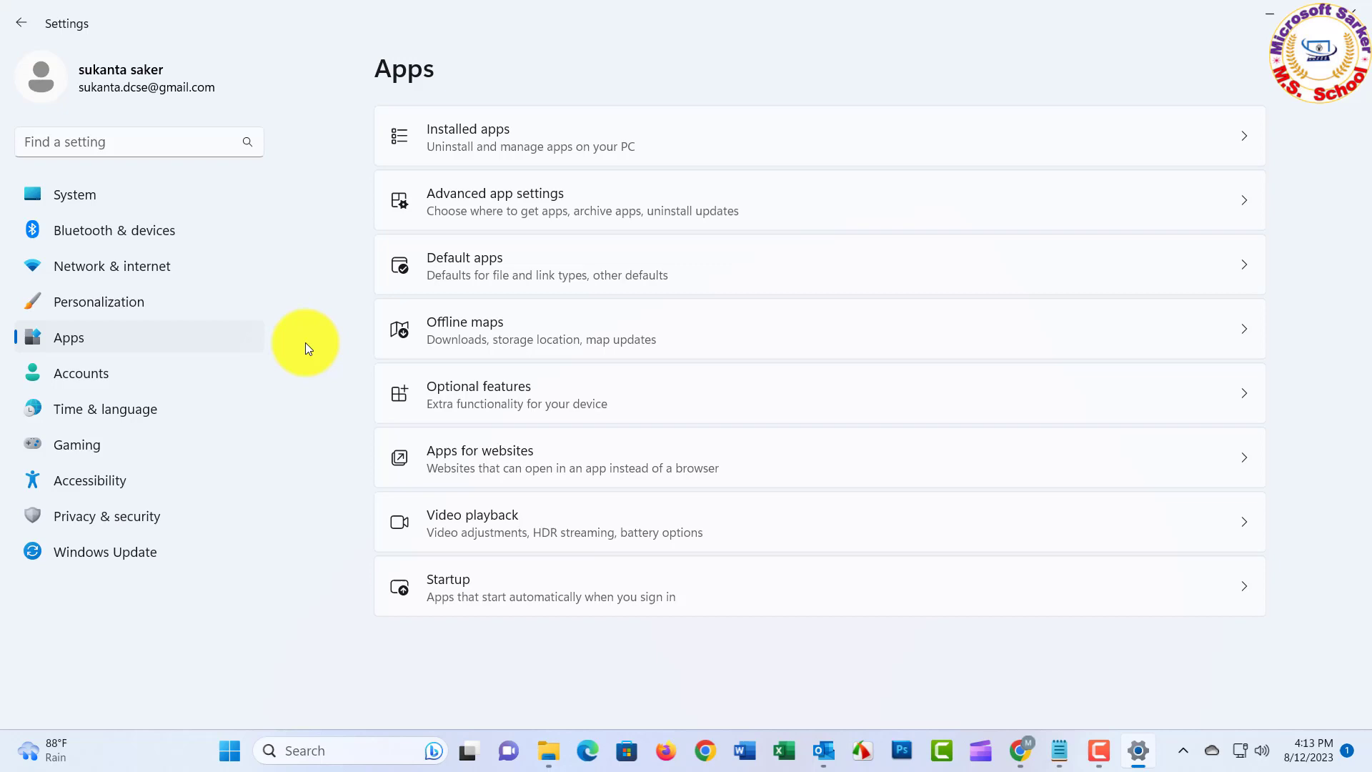
pyautogui.click(451, 591)
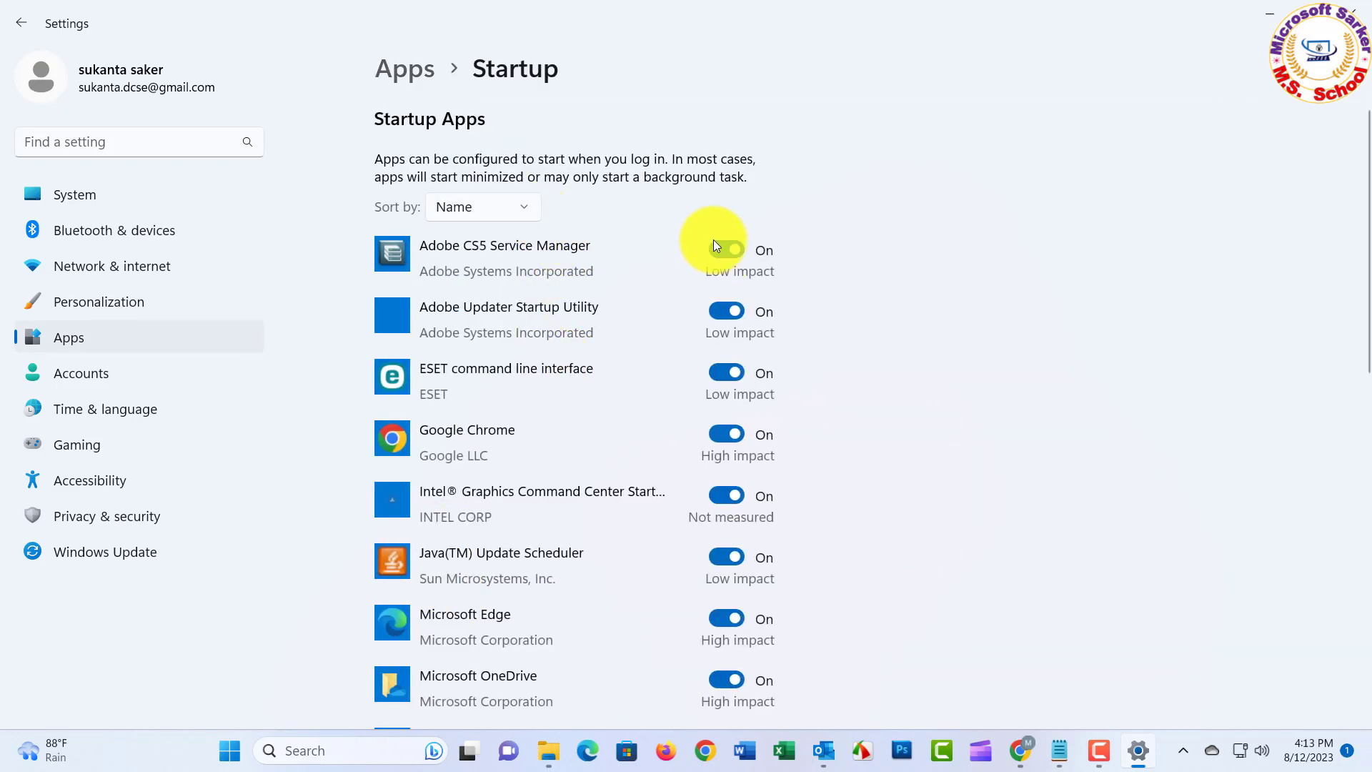
pyautogui.click(527, 209)
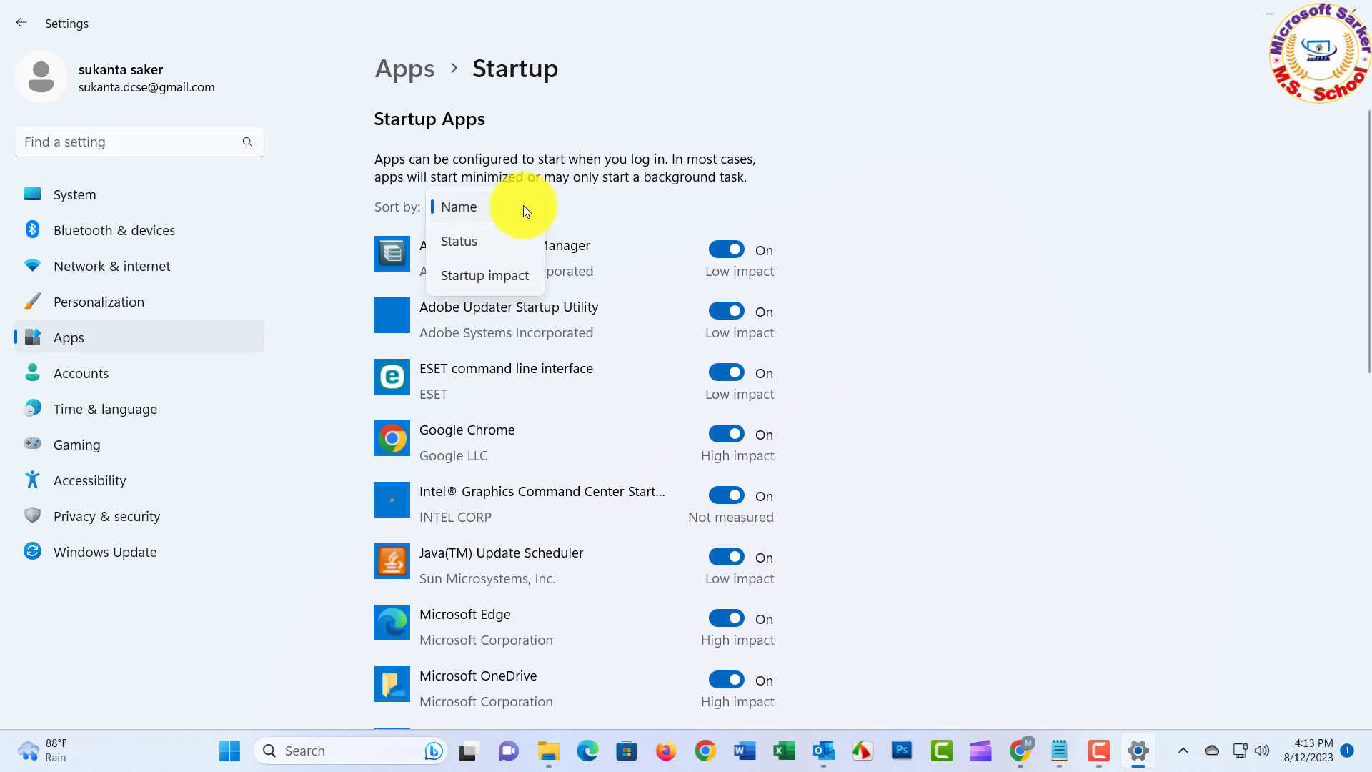
pyautogui.click(477, 248)
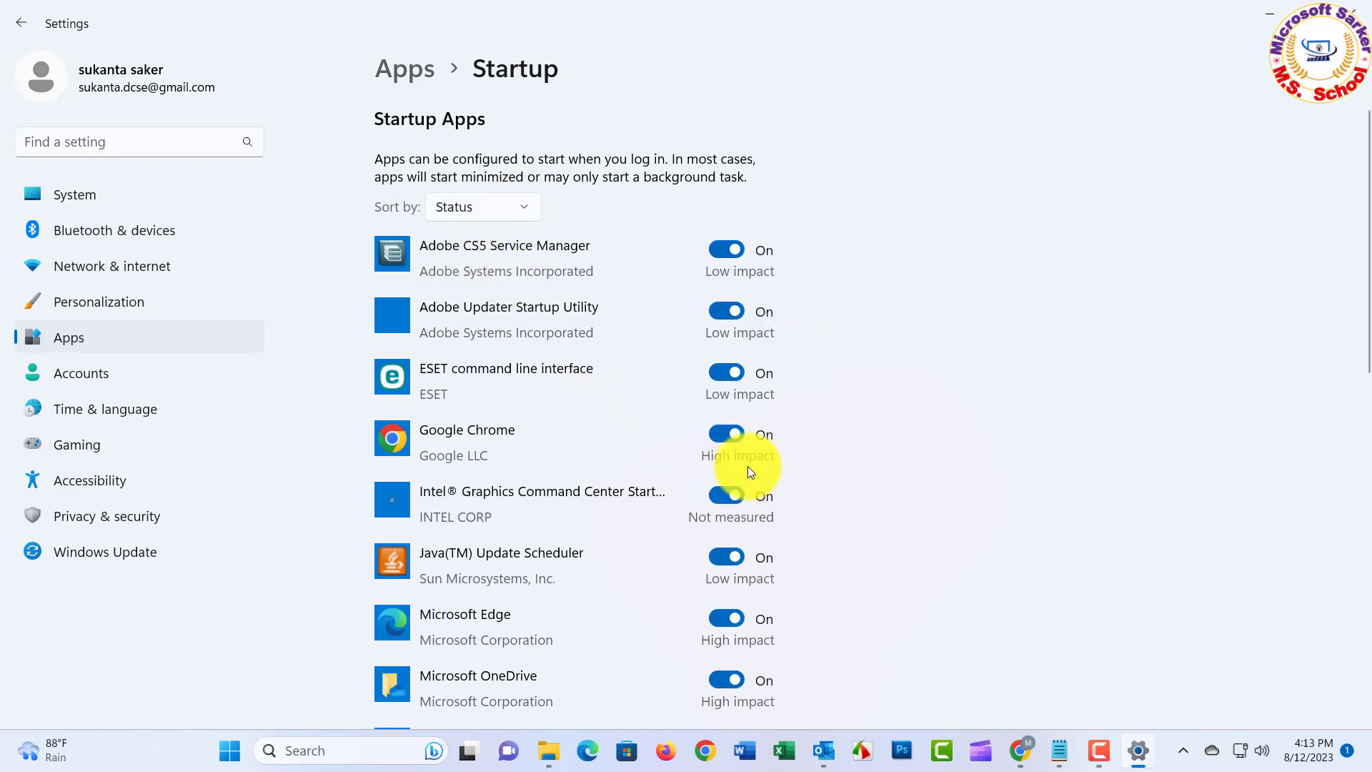
# Turn off Google Chrome, Microsoft Teams and Send to OneNote Tool at startup, then close Settings.
pyautogui.click(726, 438)
pyautogui.scroll(-2, 750, 391)
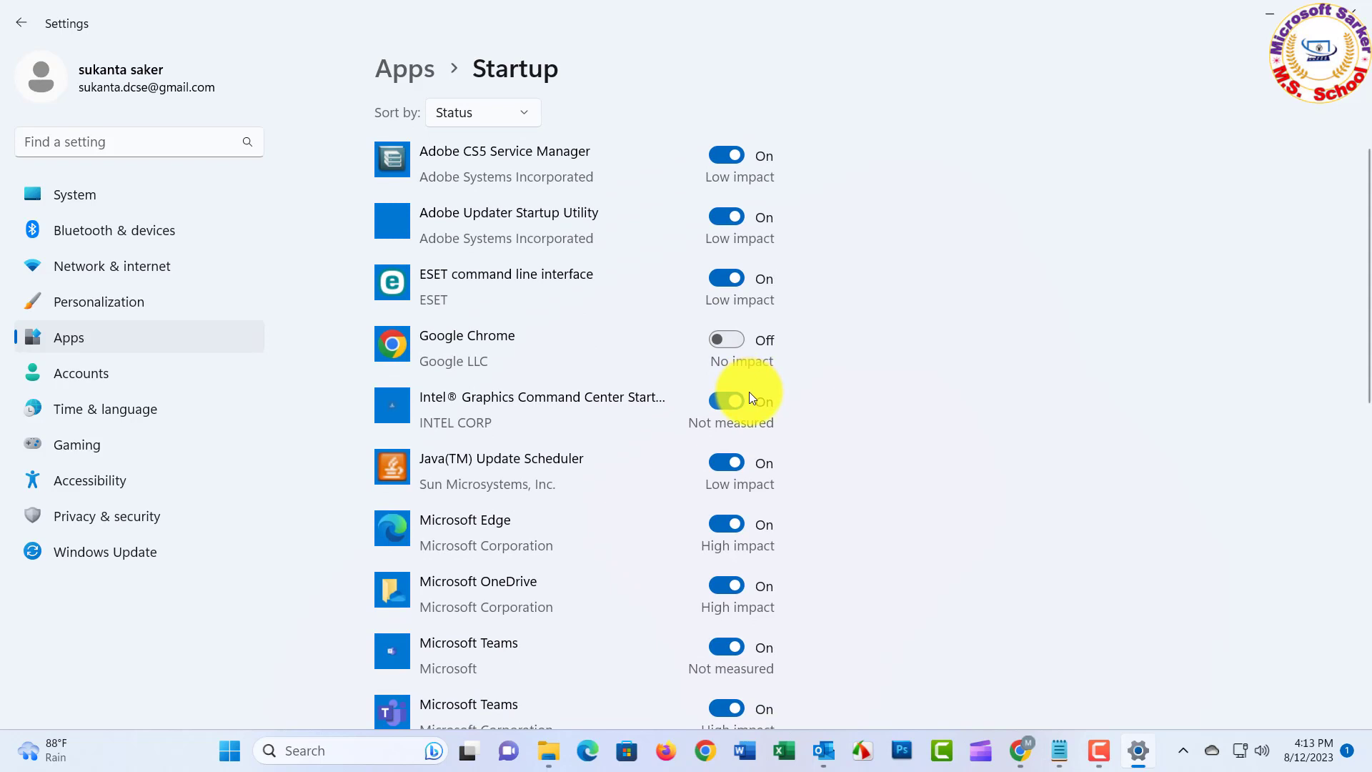
pyautogui.scroll(-2, 750, 392)
pyautogui.scroll(-2, 729, 425)
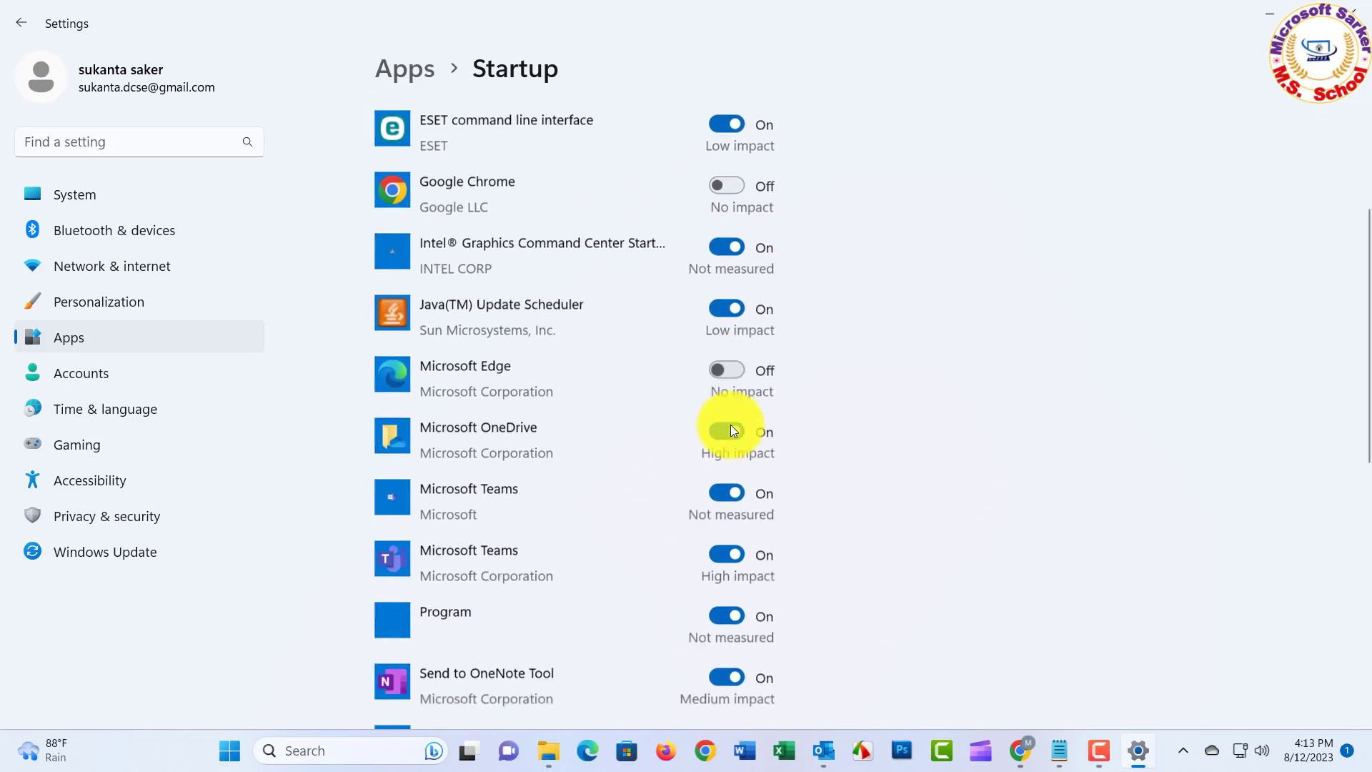
pyautogui.click(726, 520)
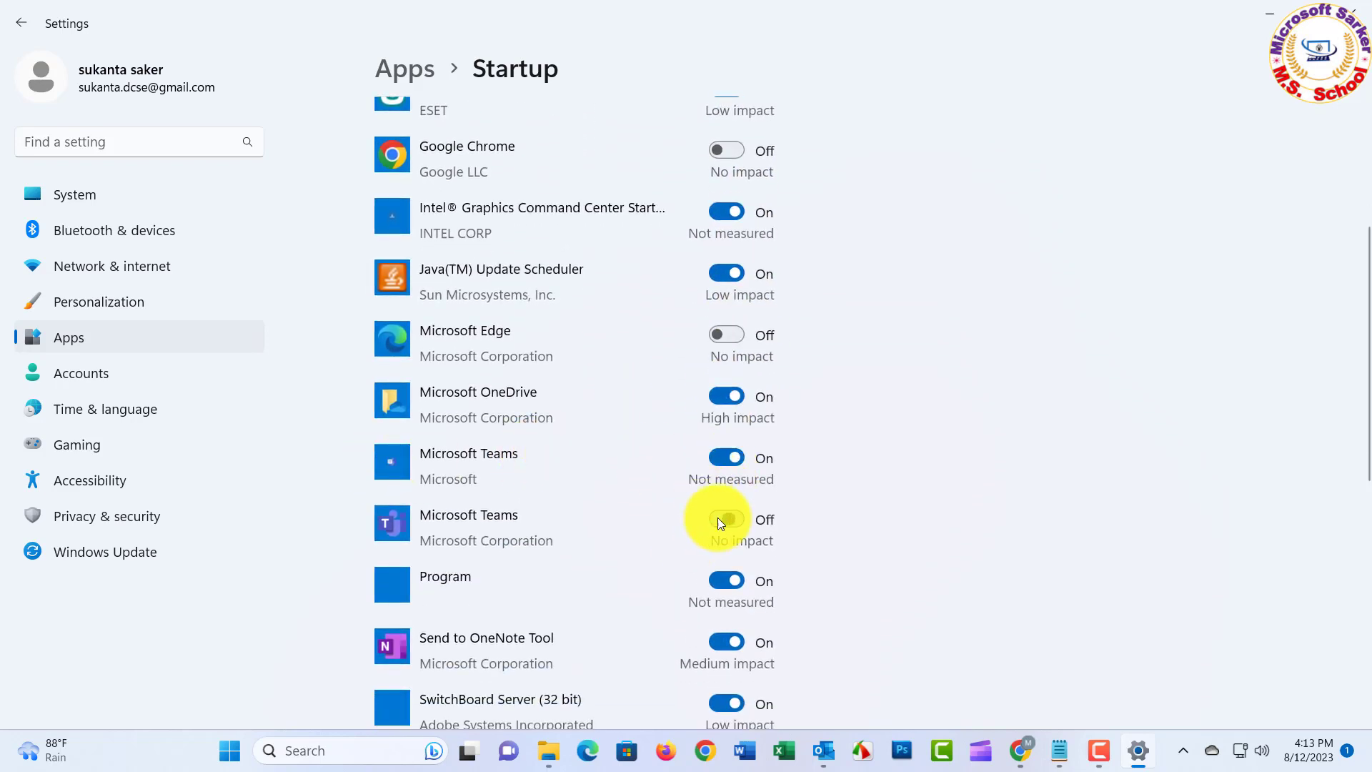
pyautogui.scroll(-2, 720, 503)
pyautogui.scroll(-2, 723, 482)
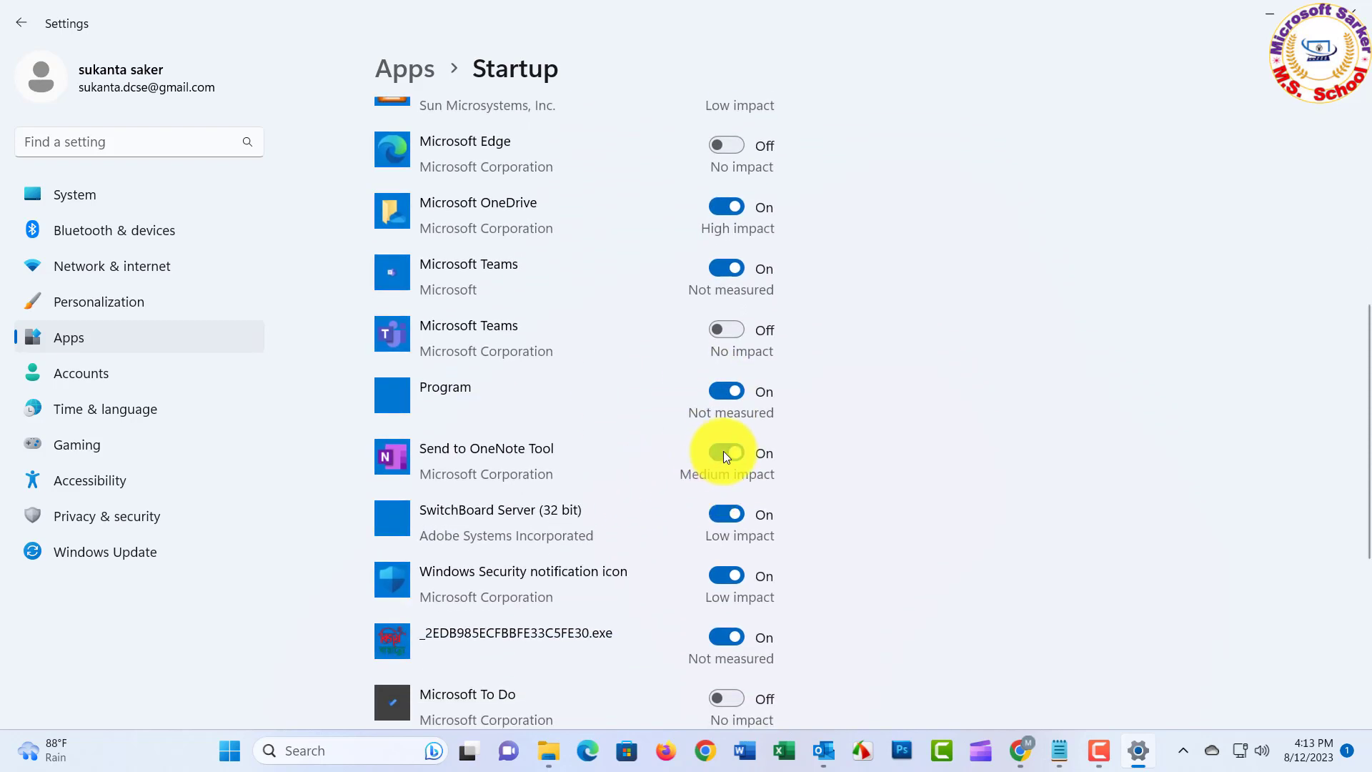
pyautogui.click(724, 452)
pyautogui.scroll(-3, 725, 456)
pyautogui.scroll(7, 788, 222)
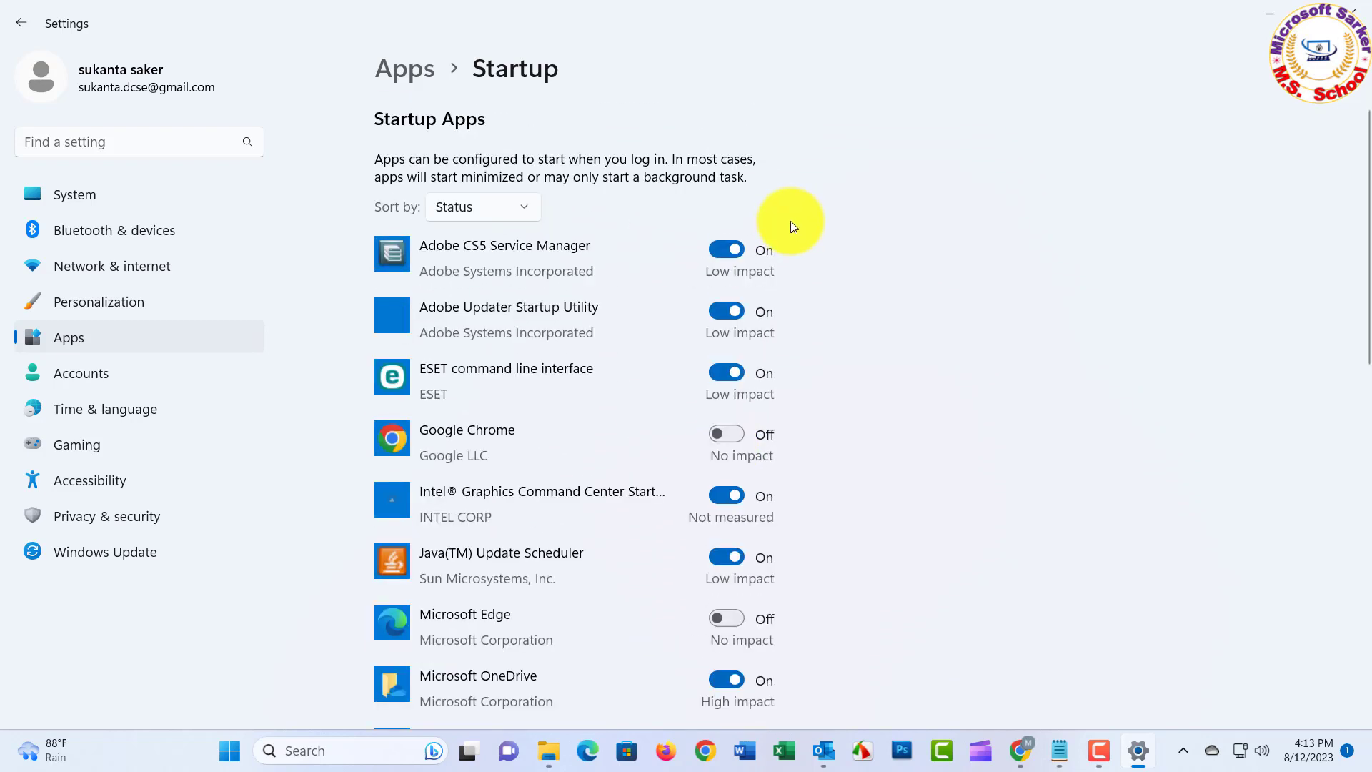
pyautogui.click(1340, 12)
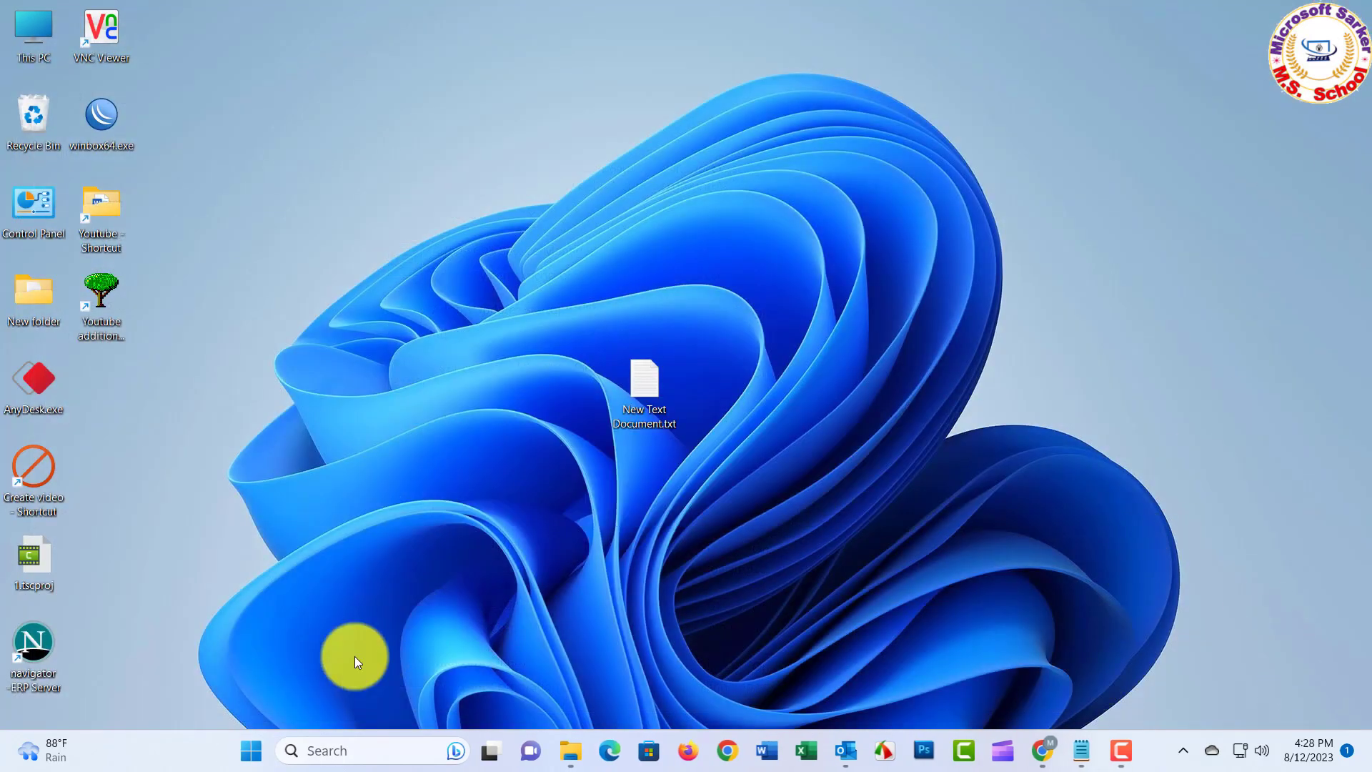
# Go to Settings > Gaming > Xbox Game Bar.
pyautogui.click(252, 760)
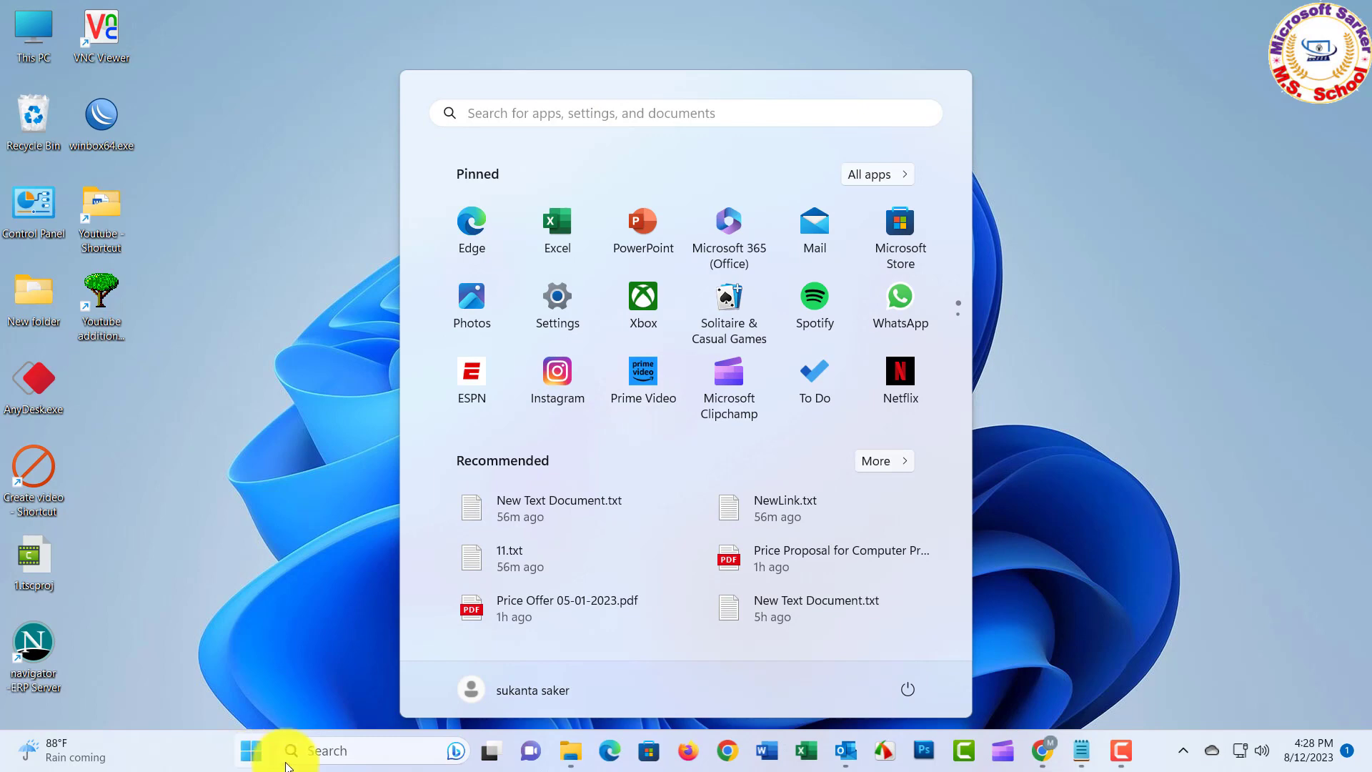
pyautogui.click(552, 305)
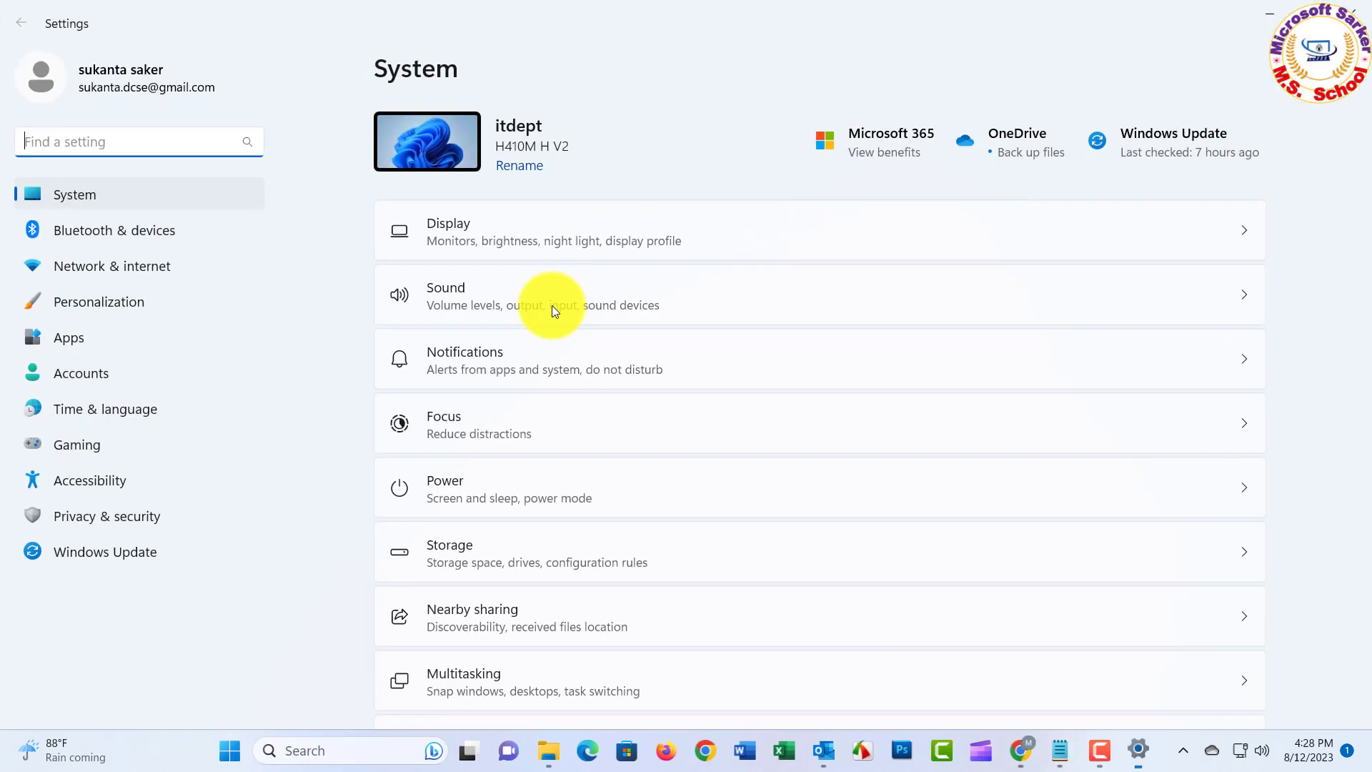
pyautogui.click(61, 446)
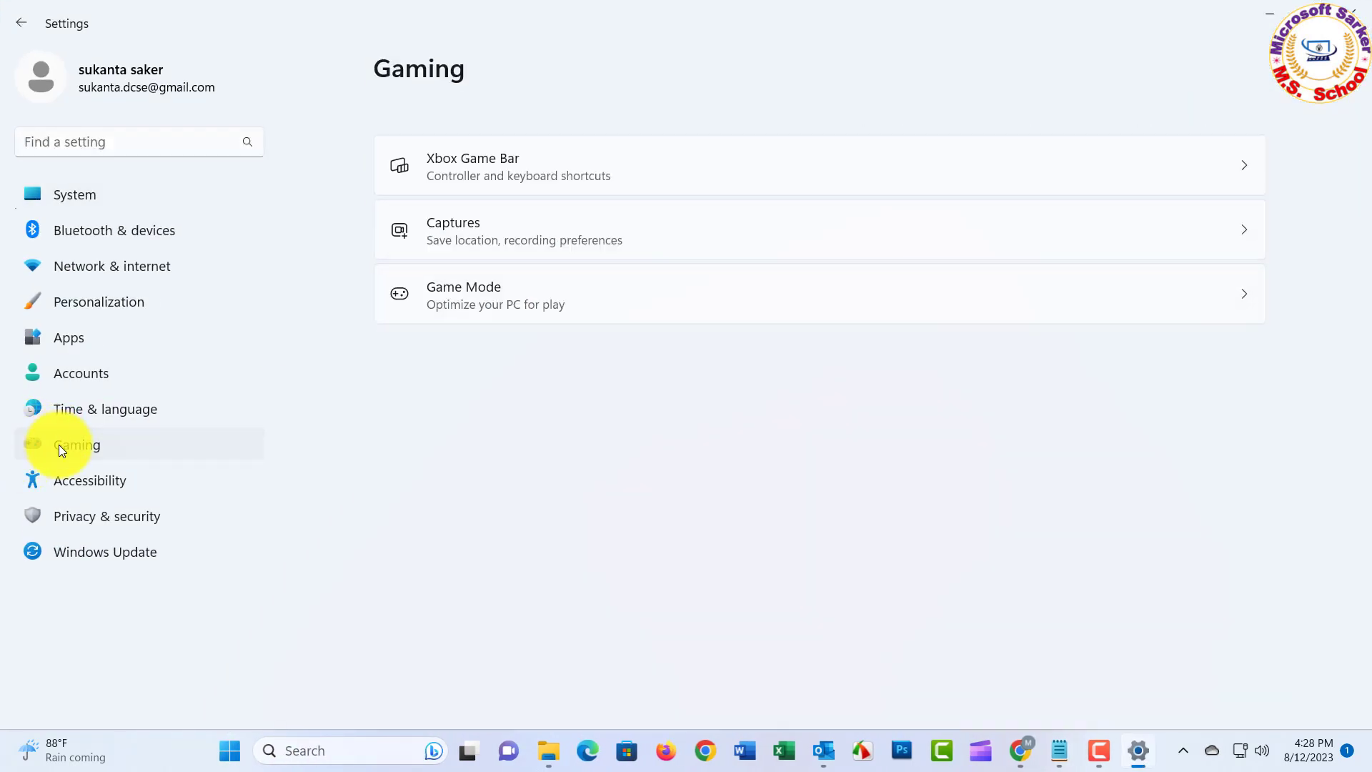
pyautogui.click(634, 142)
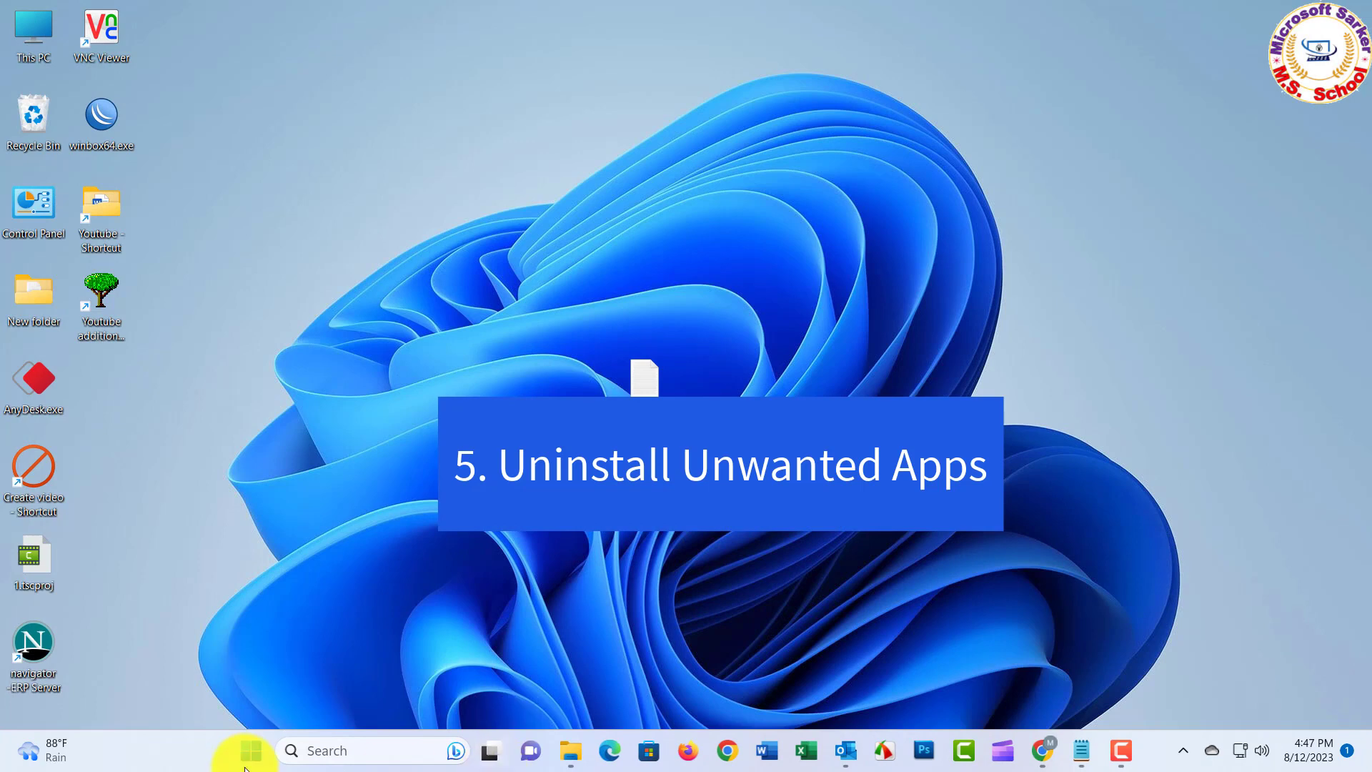
# Open the Installed apps list in Settings > Apps.
pyautogui.click(251, 750)
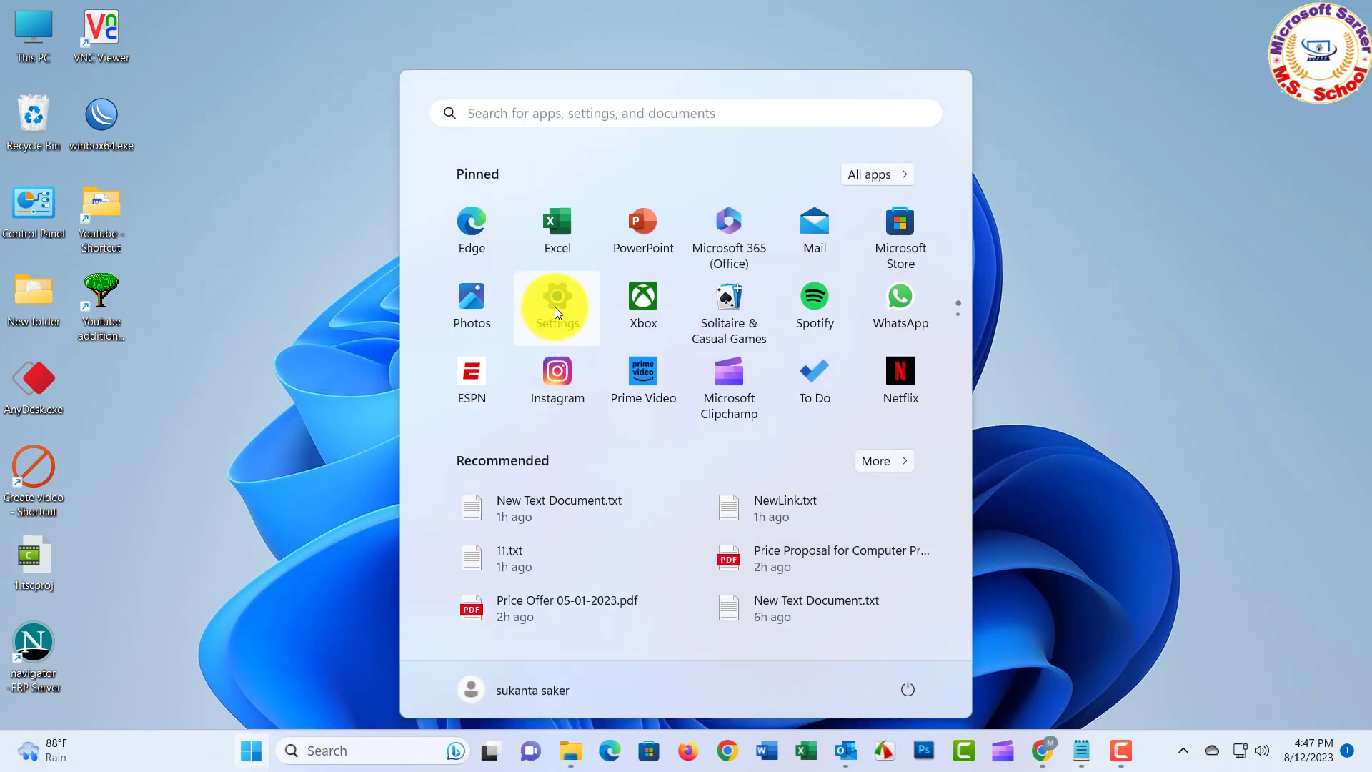
pyautogui.click(555, 307)
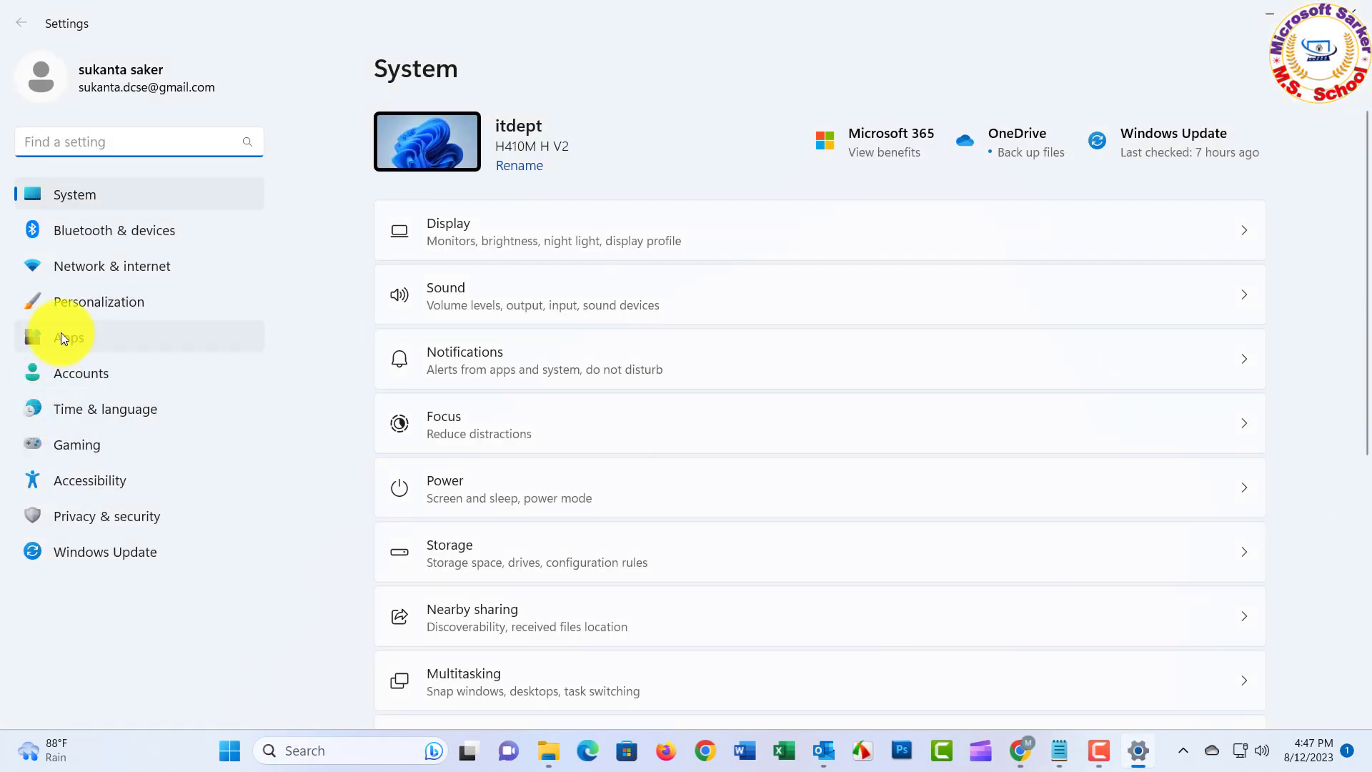
pyautogui.click(61, 336)
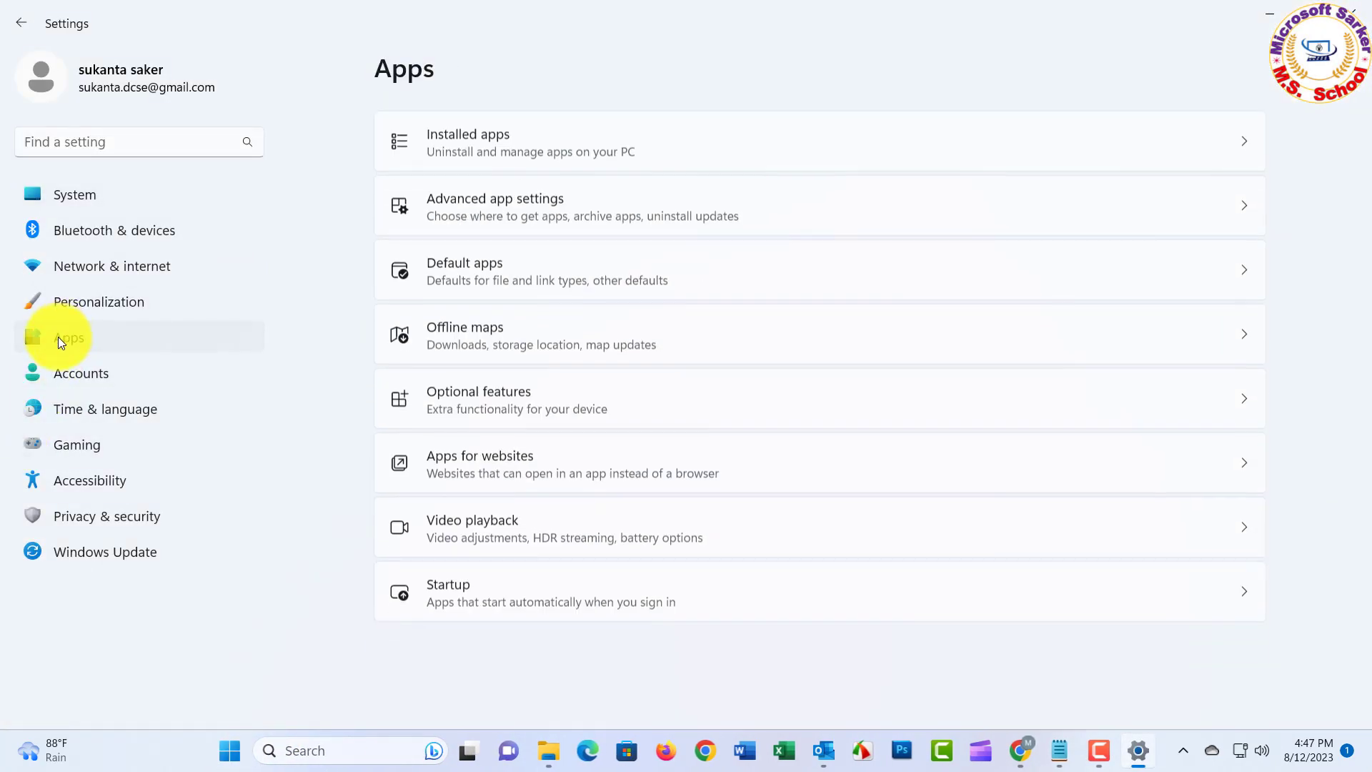
pyautogui.click(477, 145)
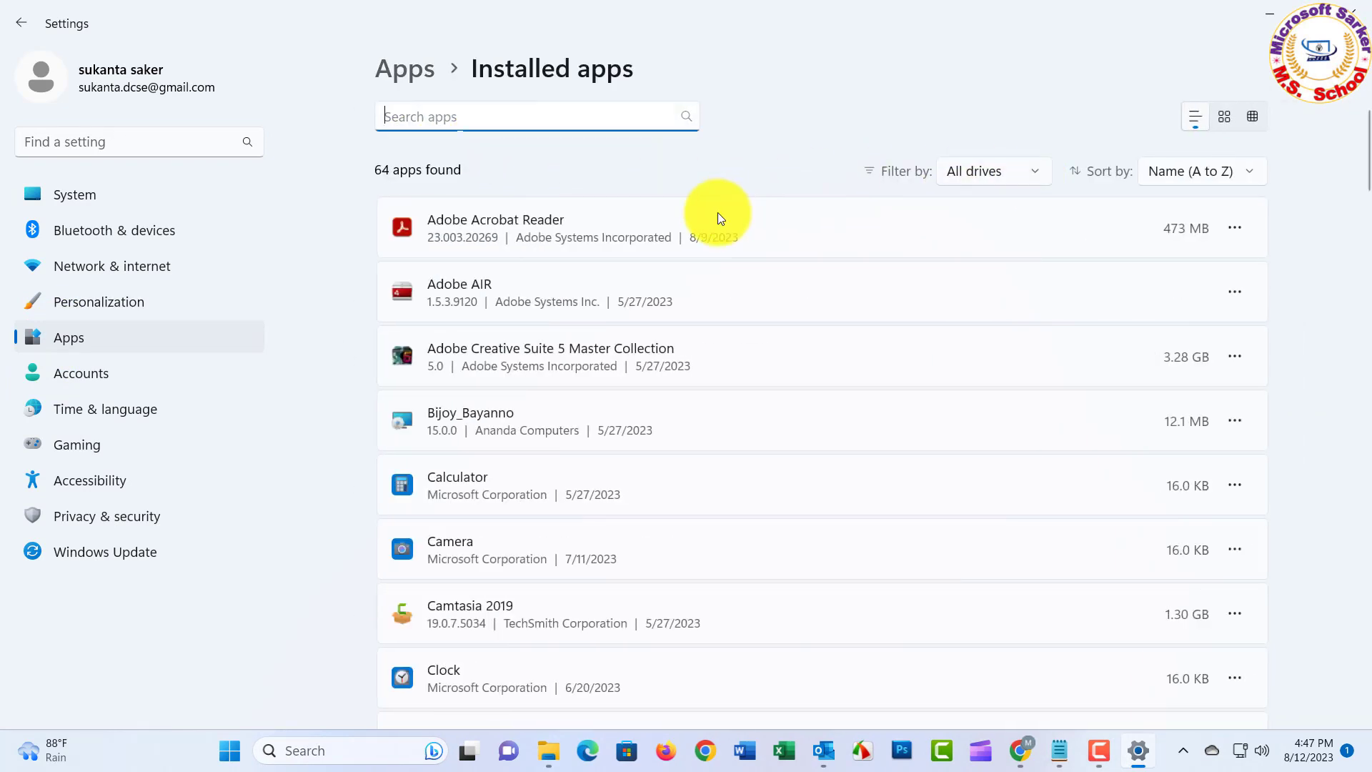
# Uninstall Feedback Hub from its more-options menu and confirm.
pyautogui.scroll(-5, 673, 286)
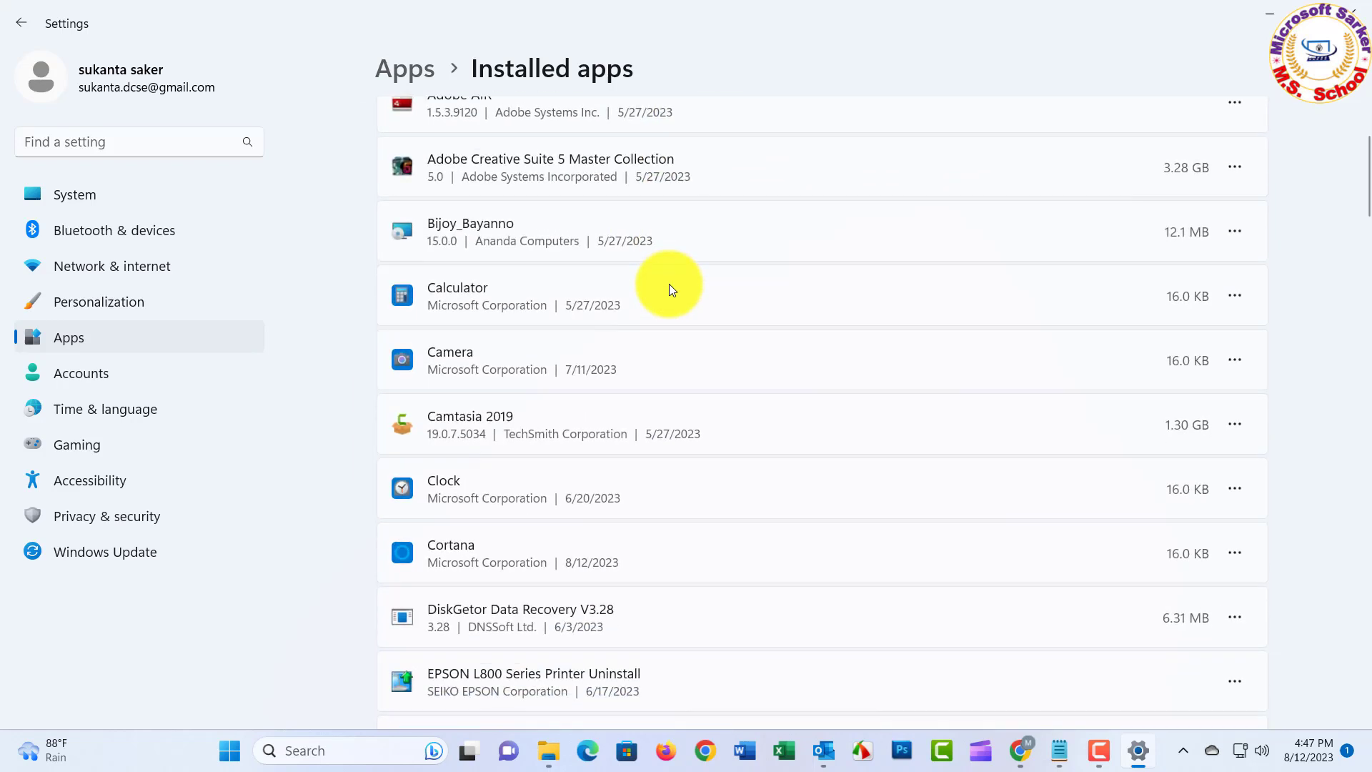
pyautogui.scroll(-3, 669, 284)
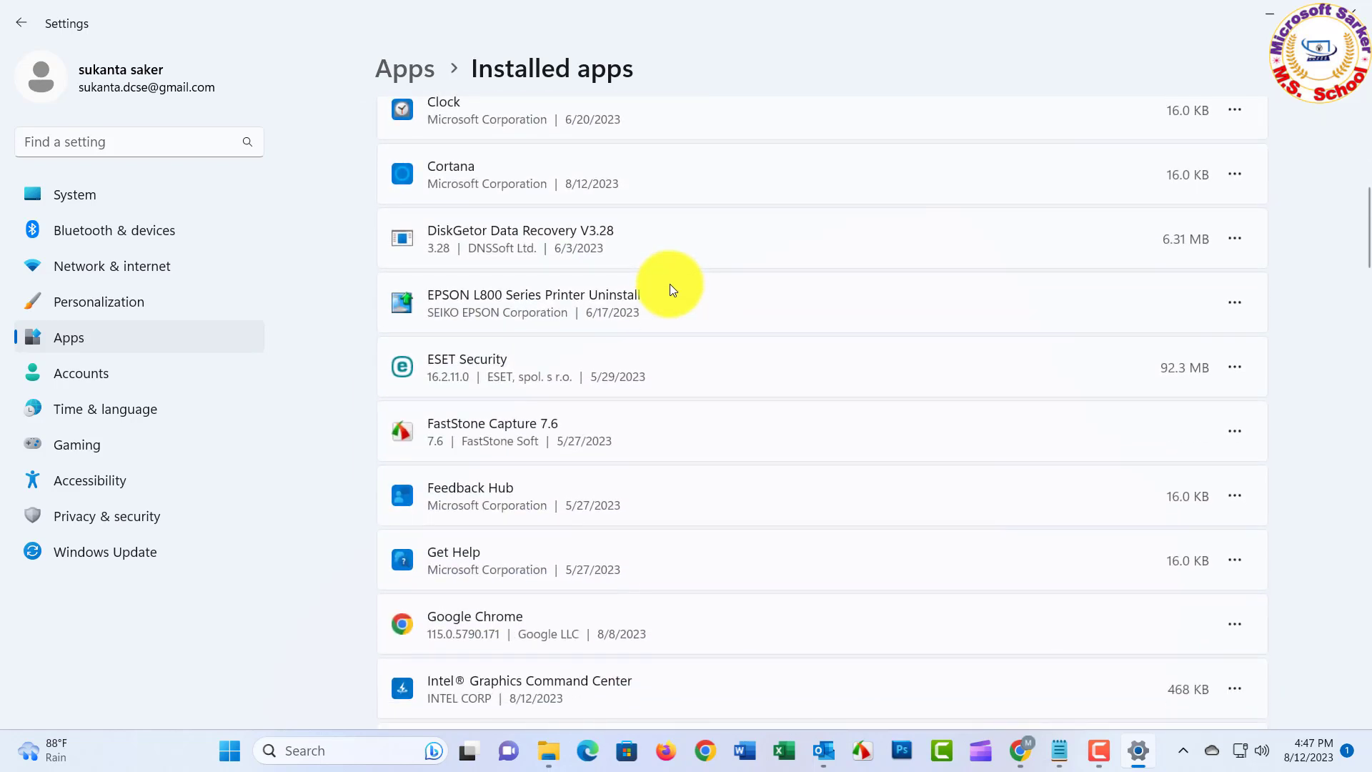
pyautogui.scroll(-1, 669, 285)
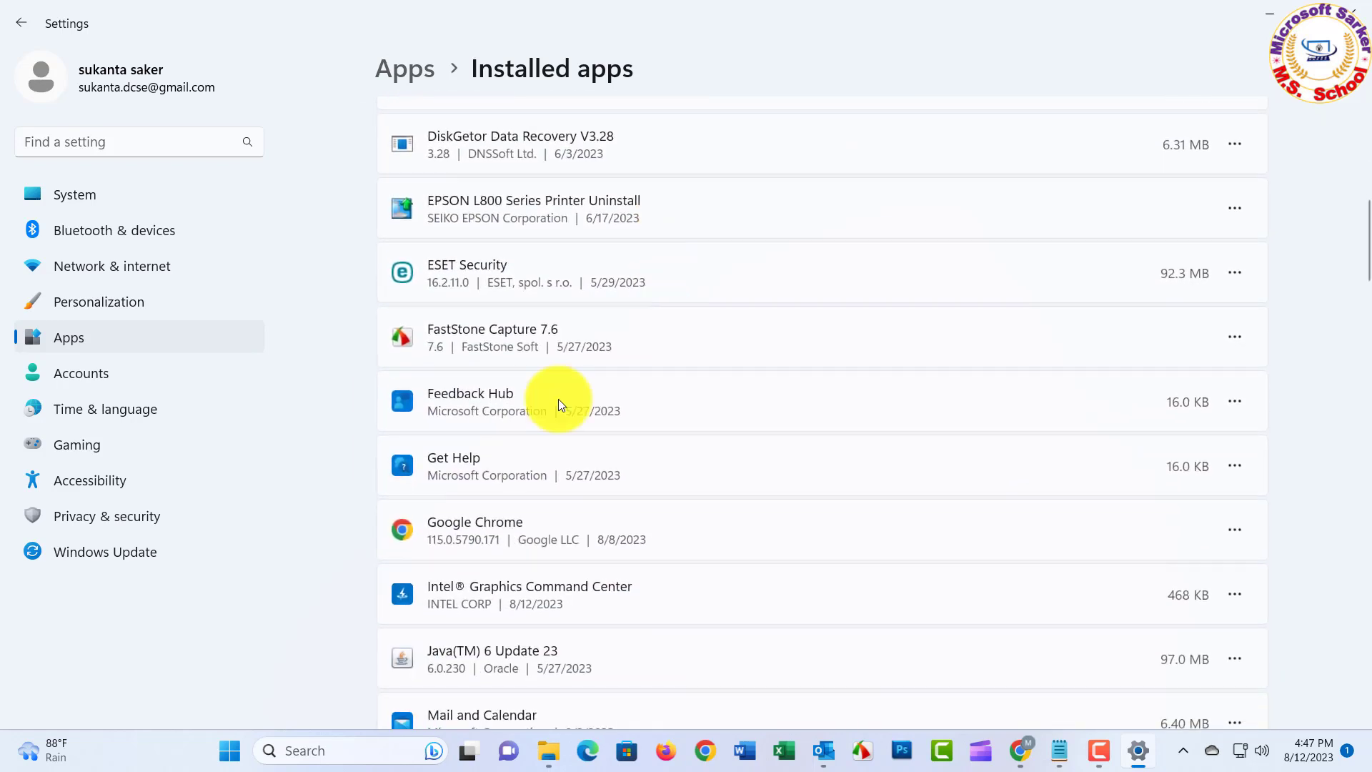
pyautogui.click(1234, 403)
pyautogui.click(1045, 506)
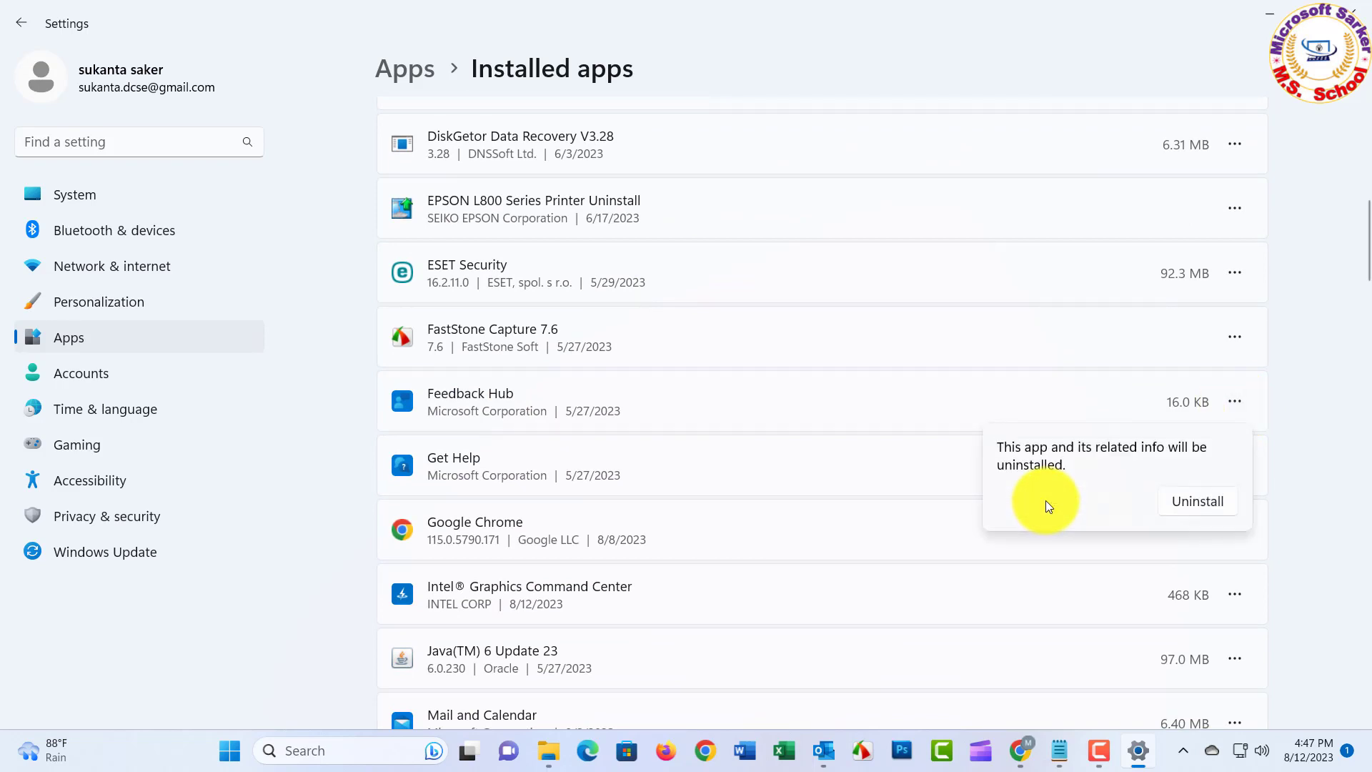
pyautogui.click(1216, 504)
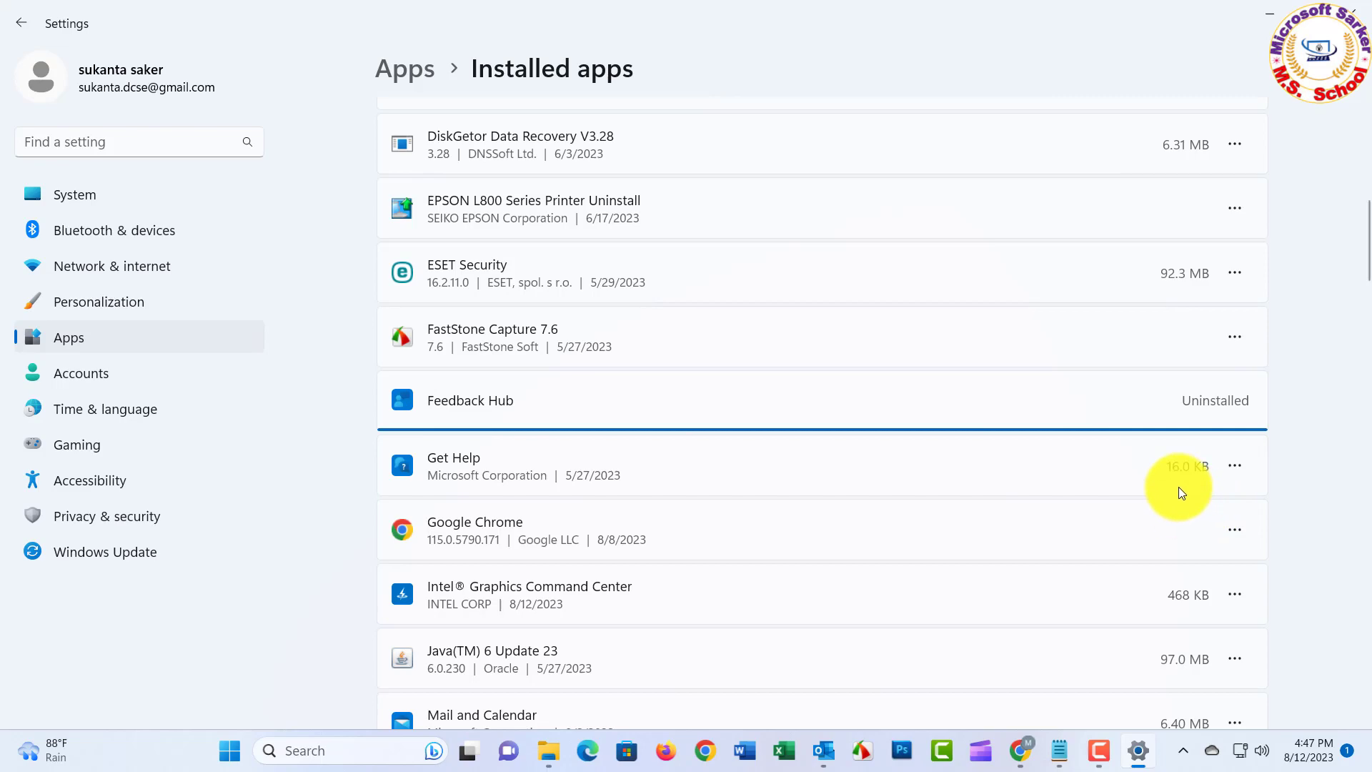
pyautogui.scroll(-10, 1179, 482)
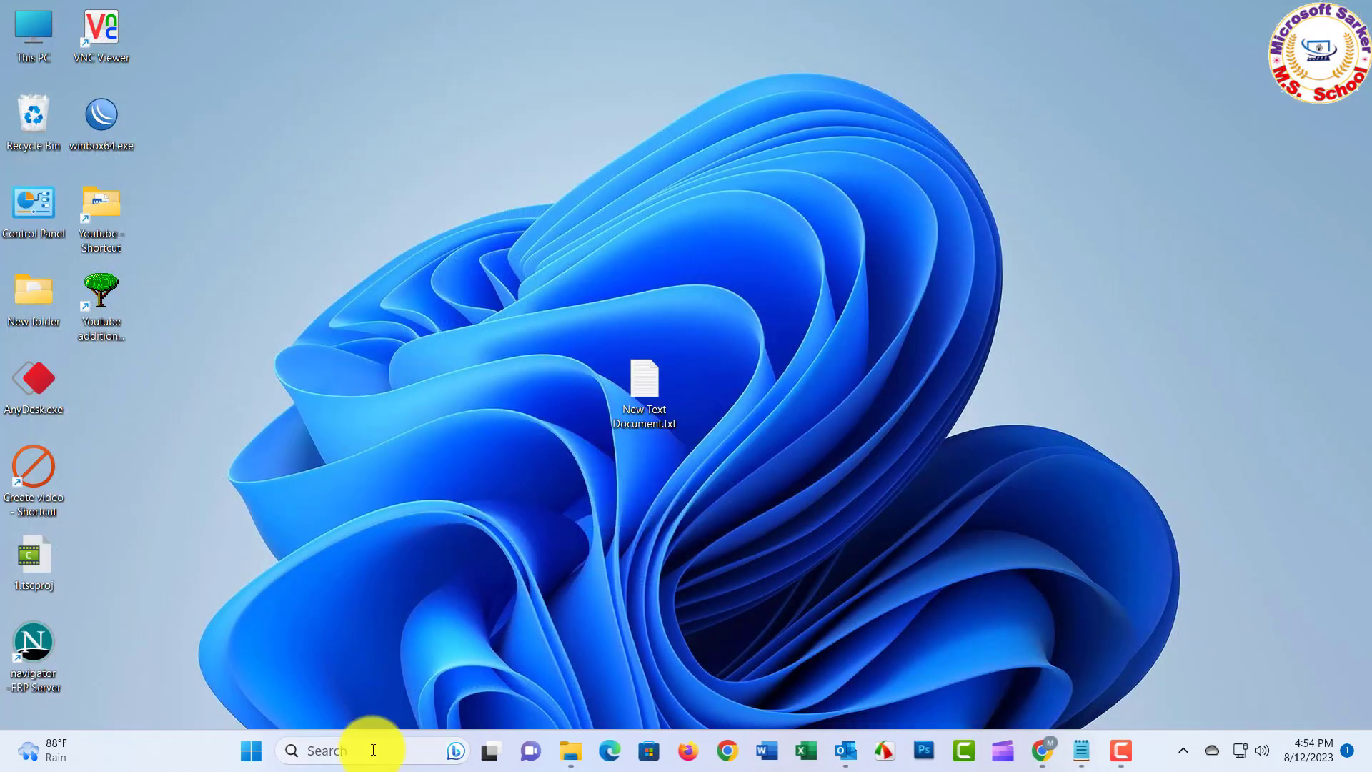
pyautogui.click(372, 749)
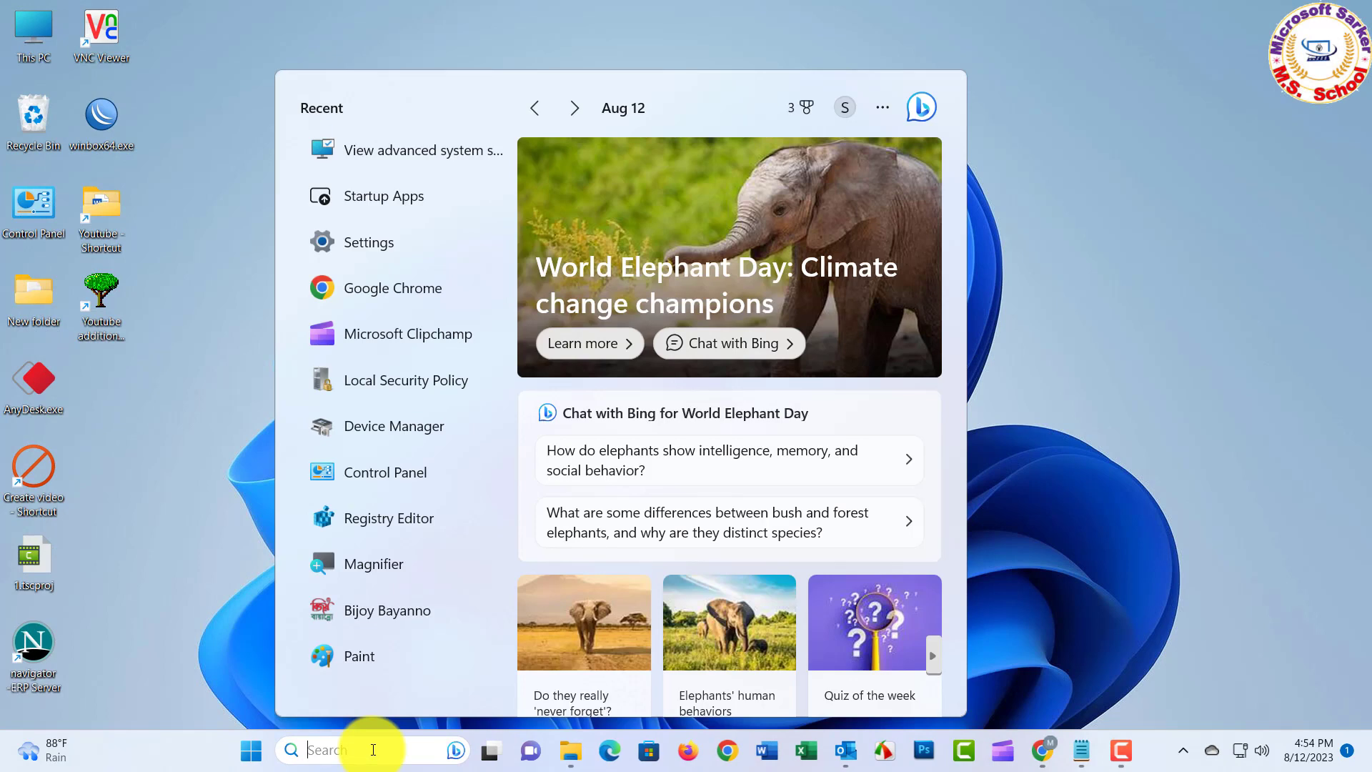
# Search 'adva' and open the advanced system settings in System Properties.
pyautogui.write('adva')
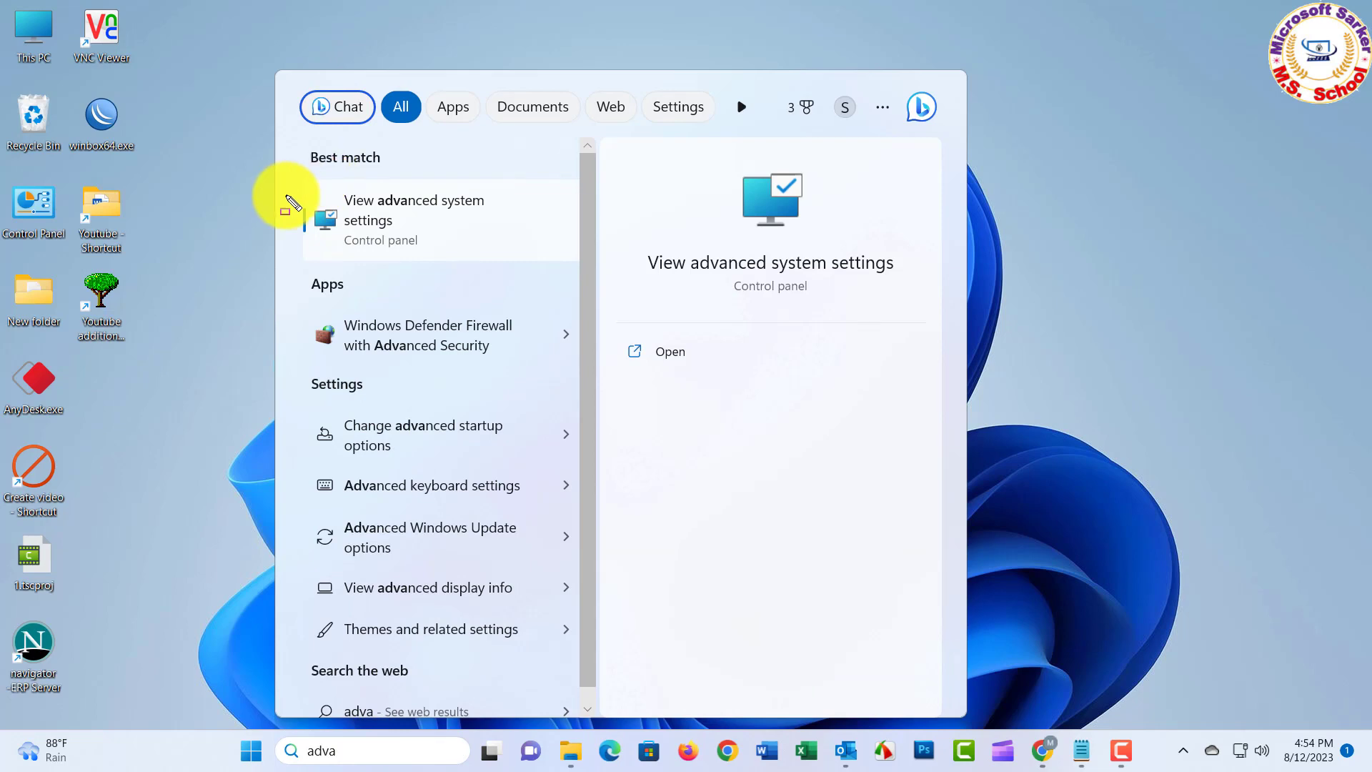
pyautogui.moveTo(287, 194); pyautogui.dragTo(497, 250)
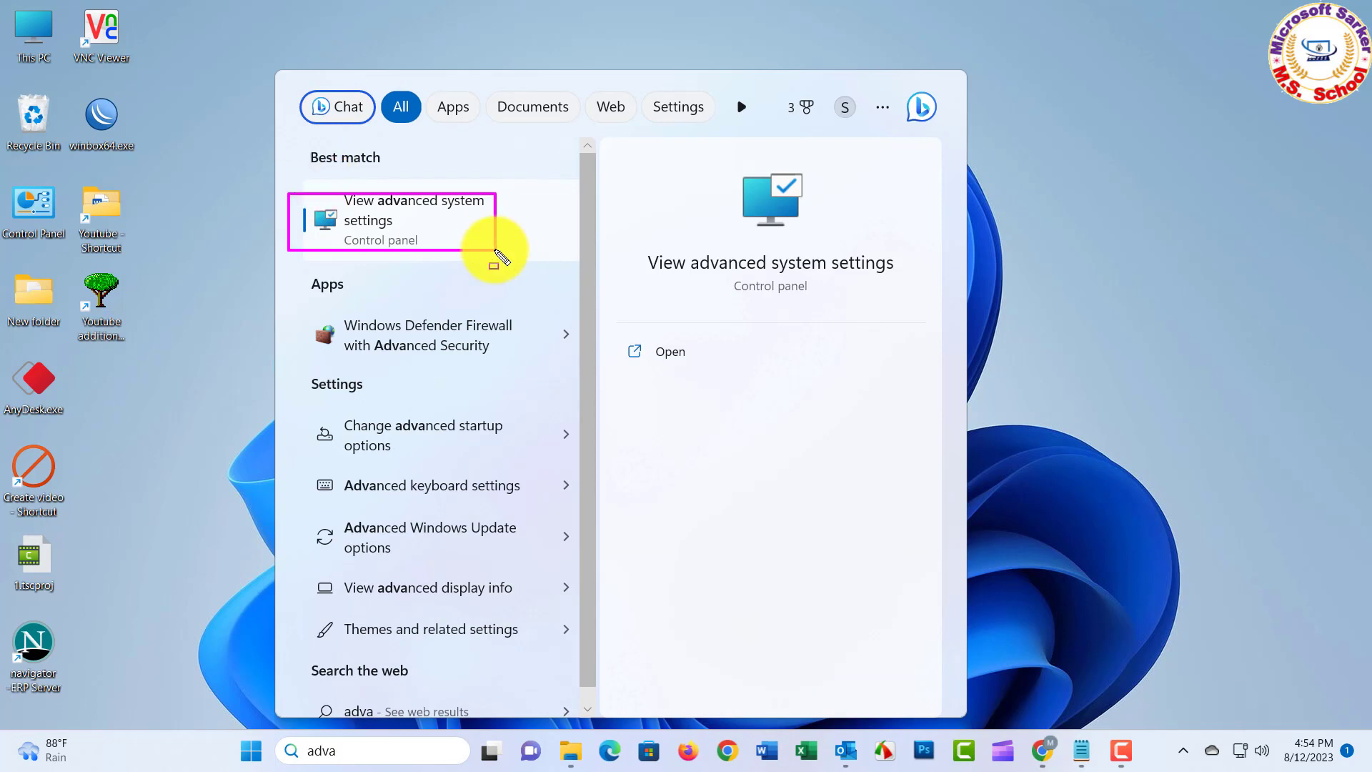
pyautogui.click(415, 211)
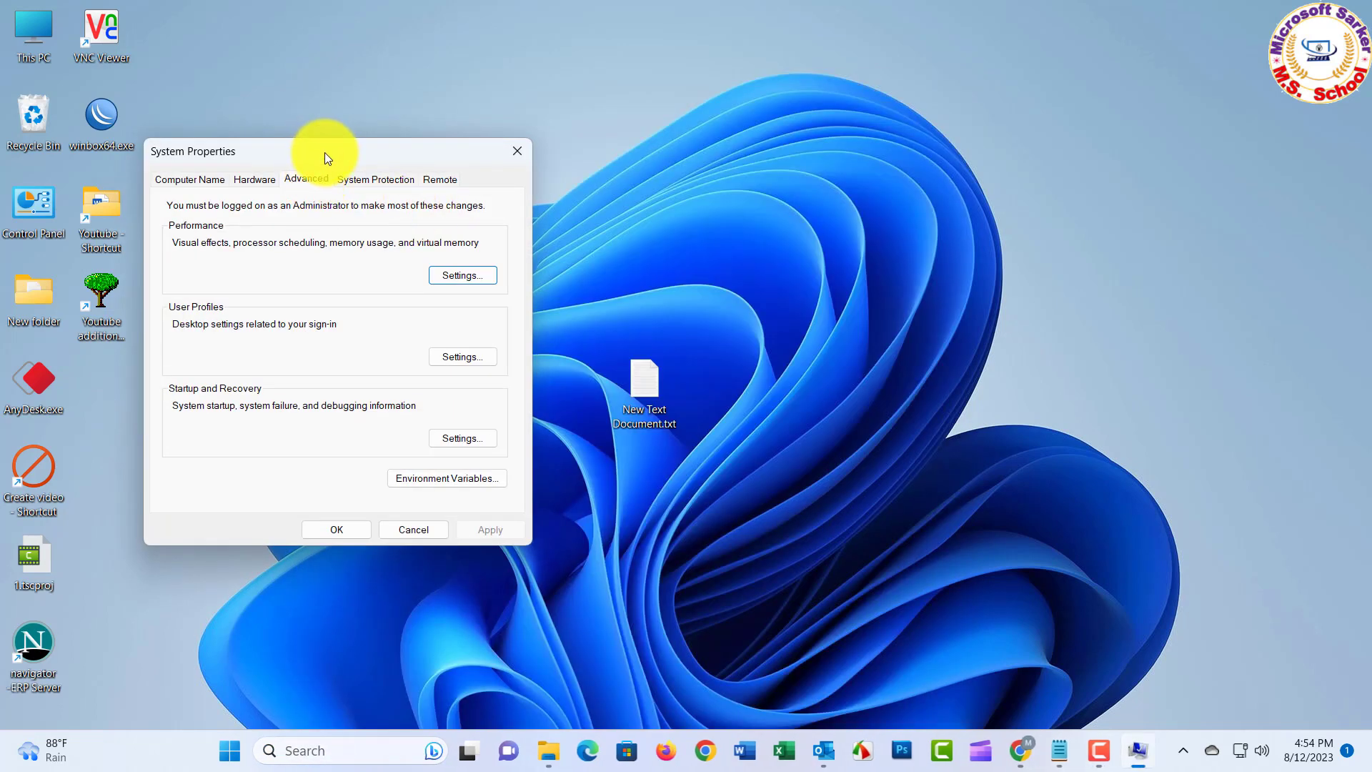
pyautogui.moveTo(325, 152); pyautogui.dragTo(542, 119)
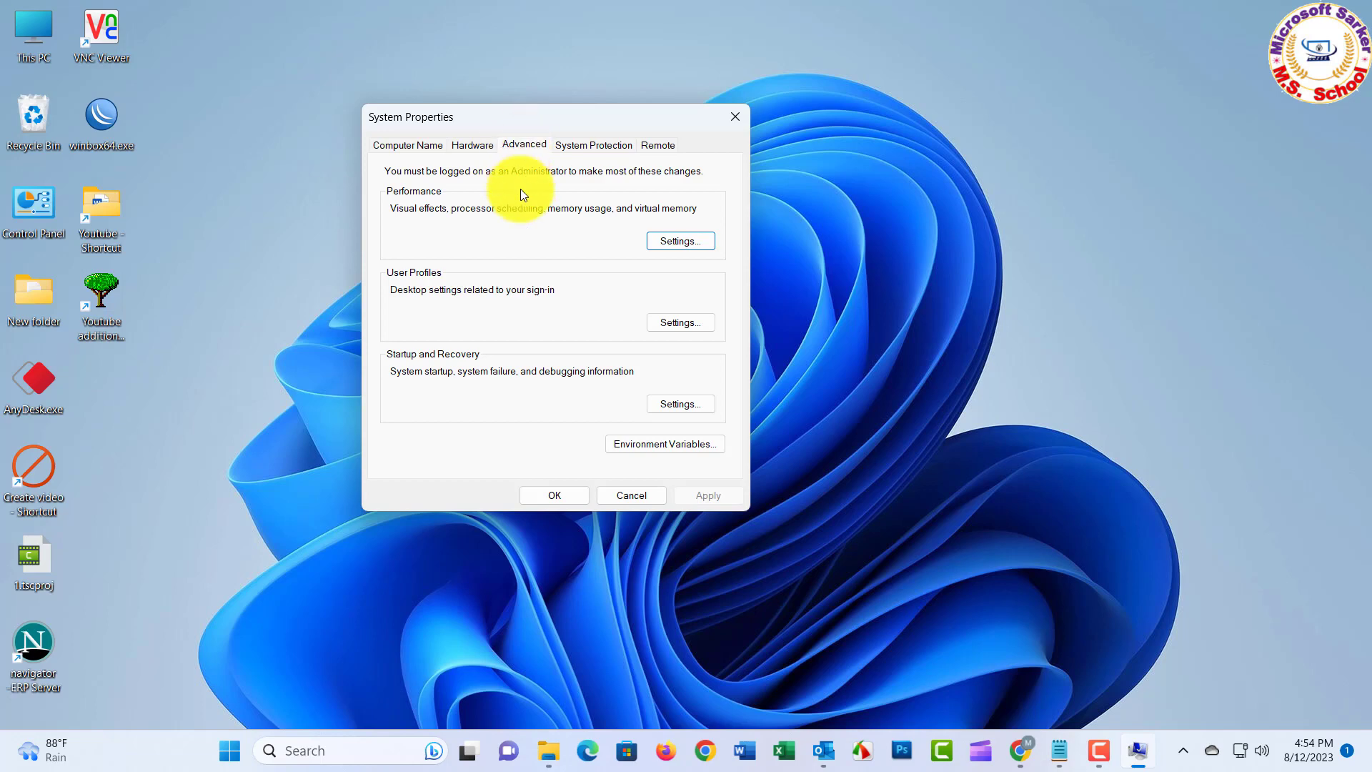
# Set Performance Options to best performance, keeping only 'Show thumbnails instead of icons' ticked.
pyautogui.click(687, 242)
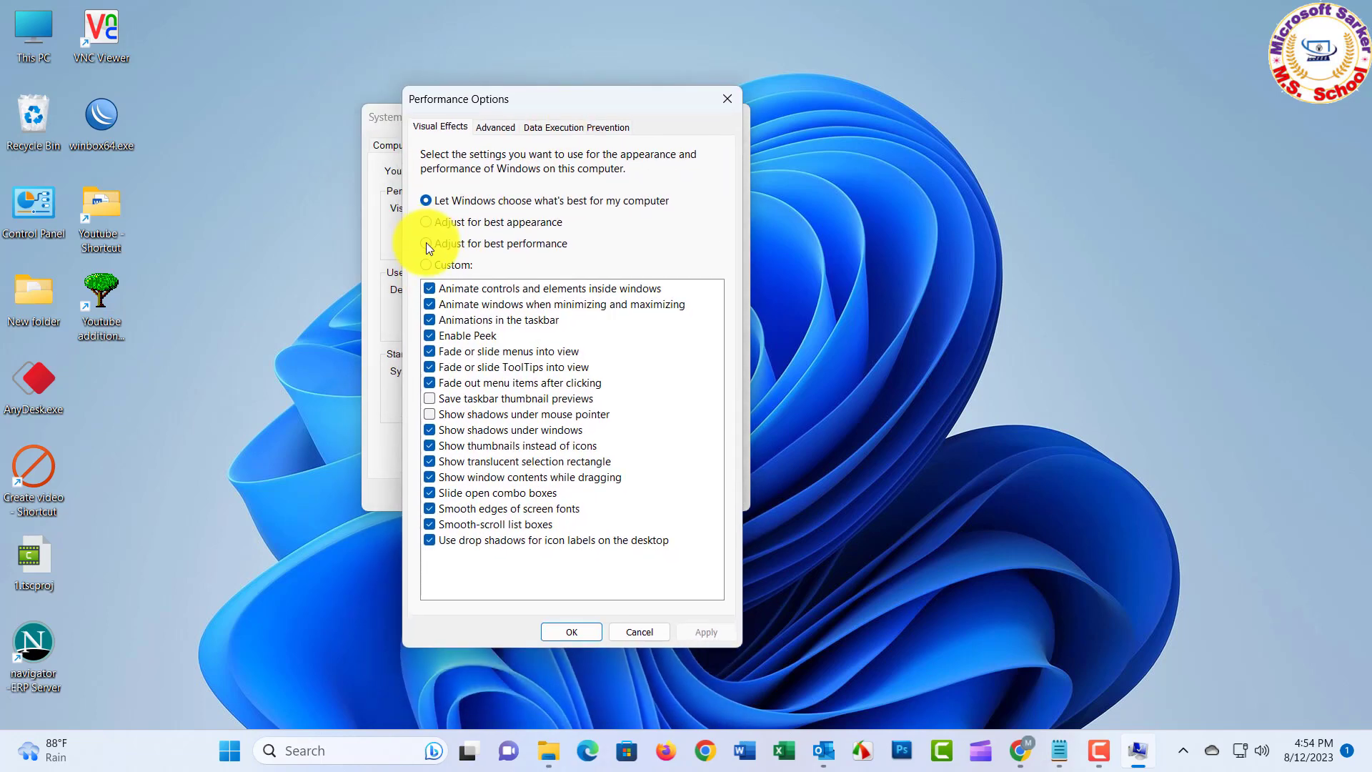
pyautogui.click(429, 244)
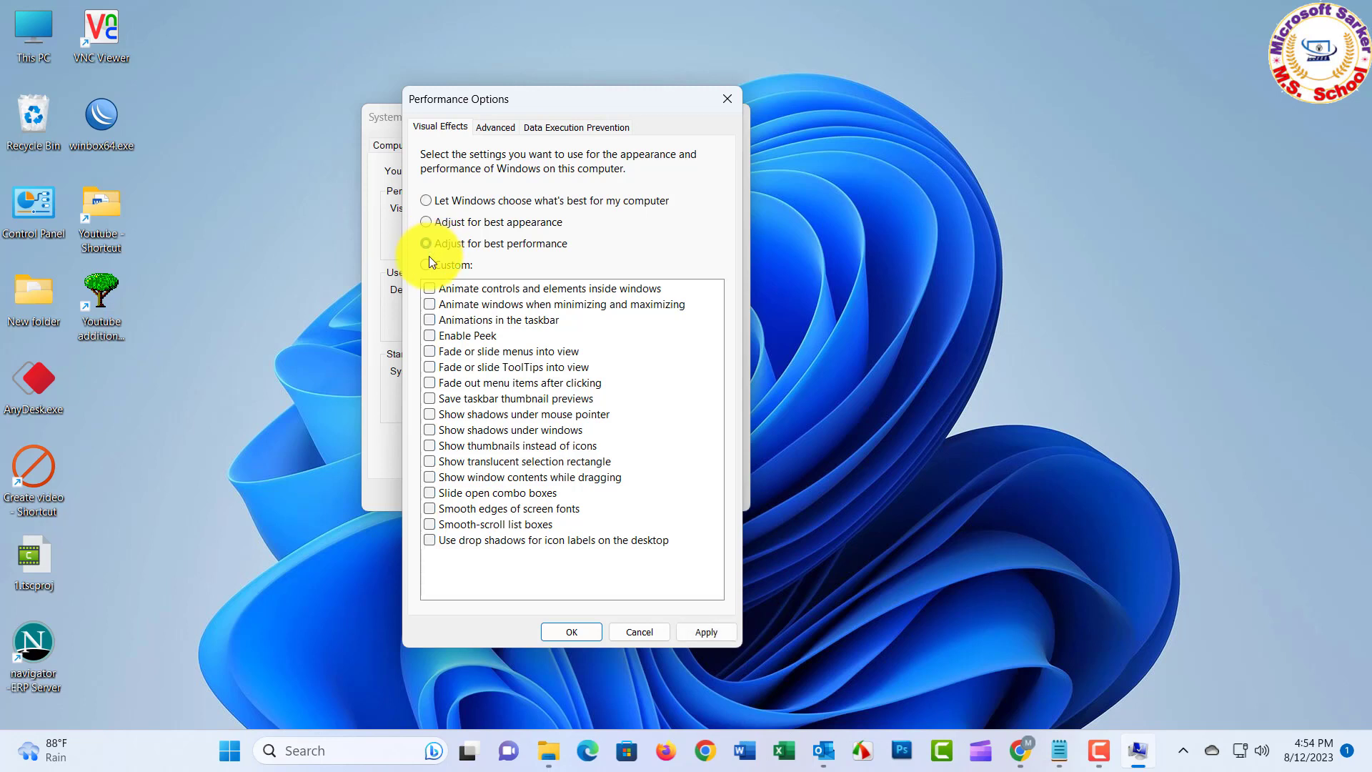
pyautogui.click(432, 445)
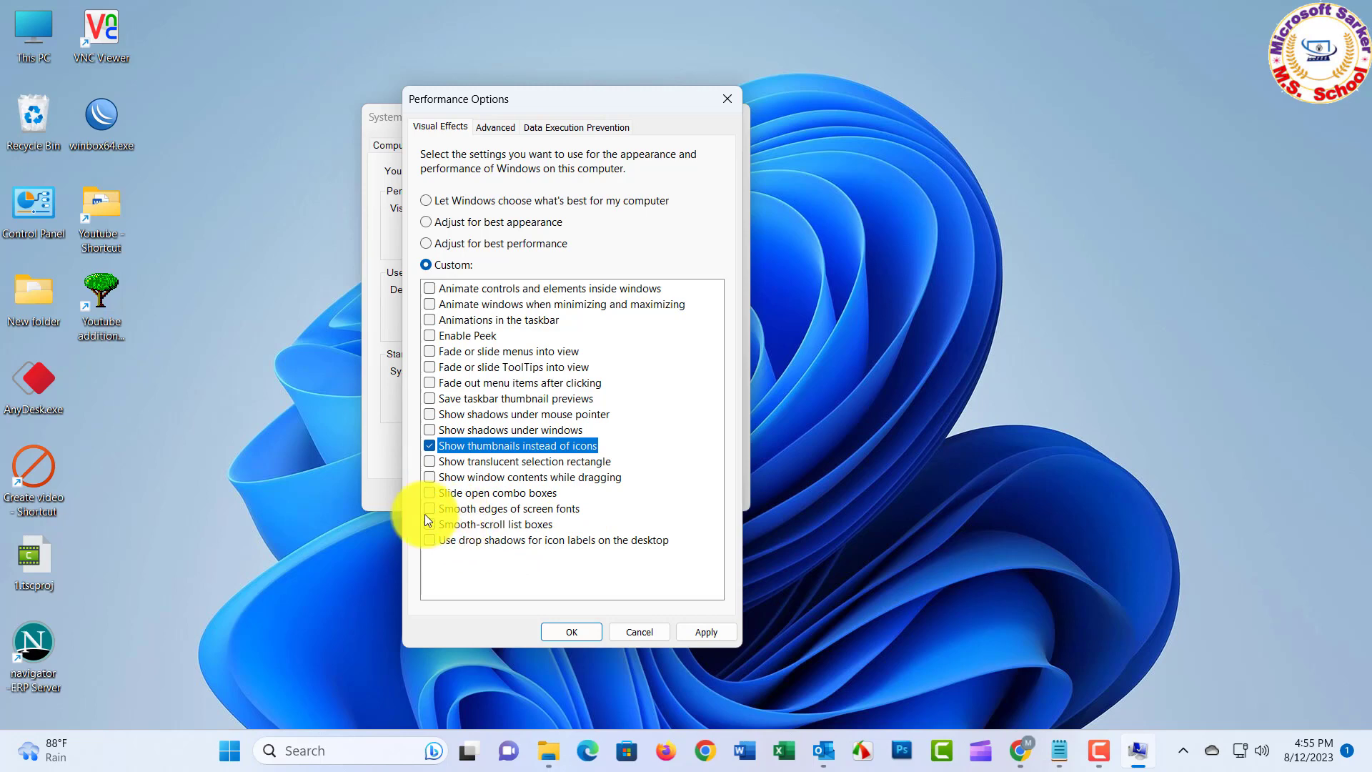